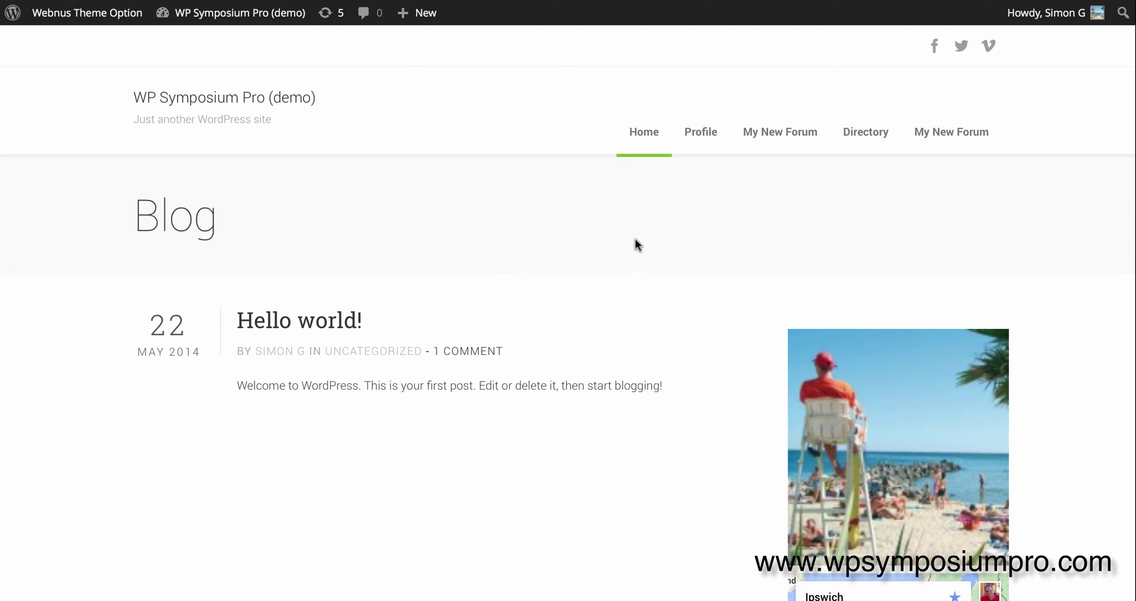
# Open the My New Forum page on the site, then go to the admin Dashboard from the site-name menu.
pyautogui.click(773, 133)
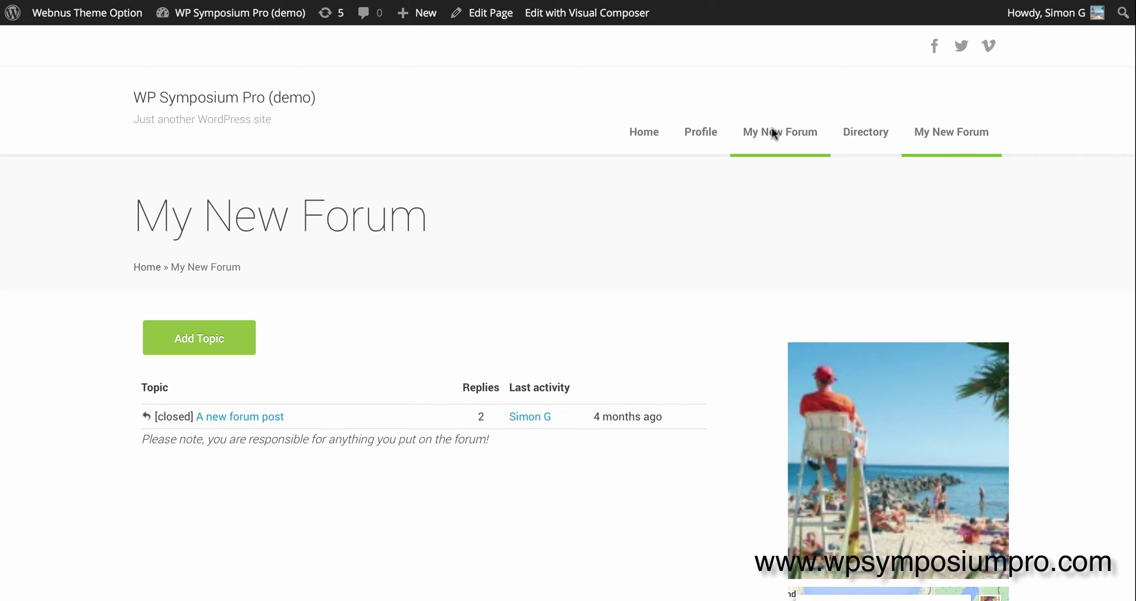
pyautogui.moveTo(218, 13)
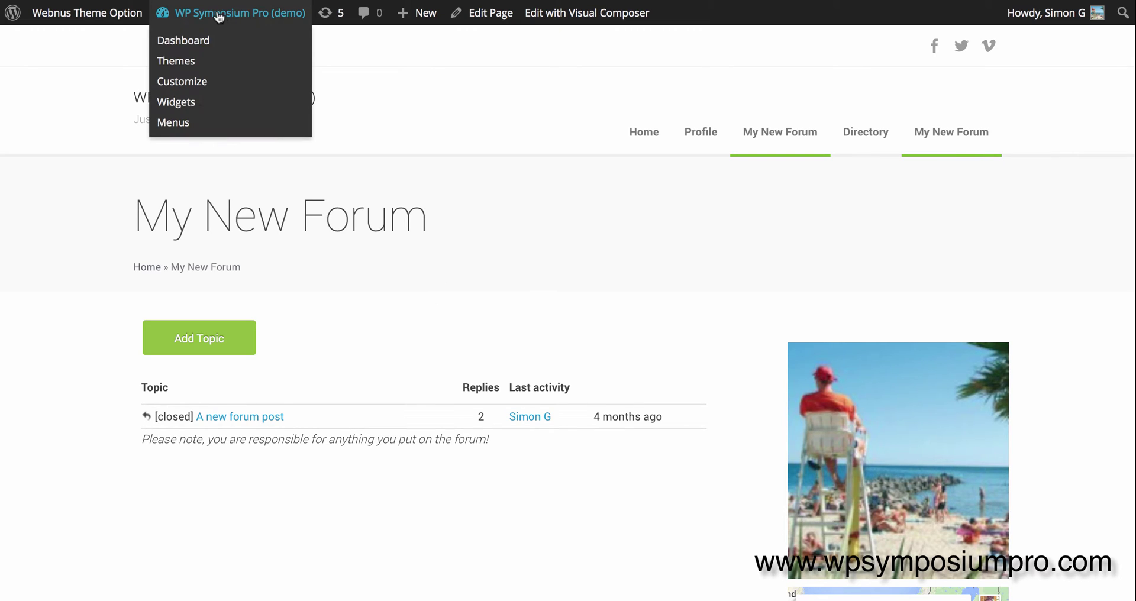
pyautogui.click(203, 42)
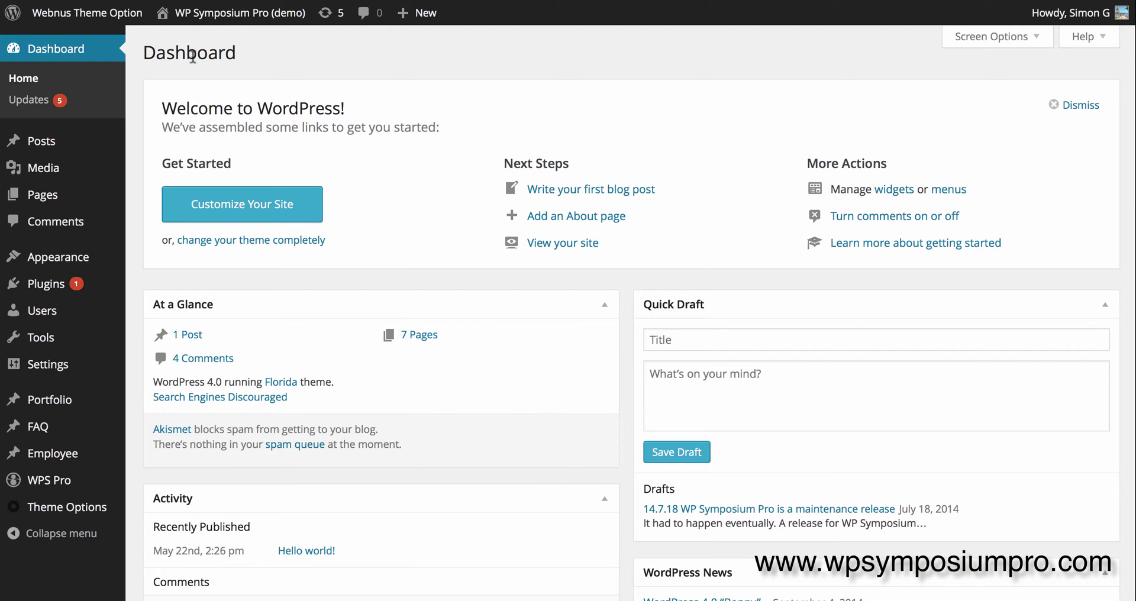
# In WPS Pro Setup, change the Forum auto-close period from 30 to 14 days and save.
pyautogui.moveTo(106, 486)
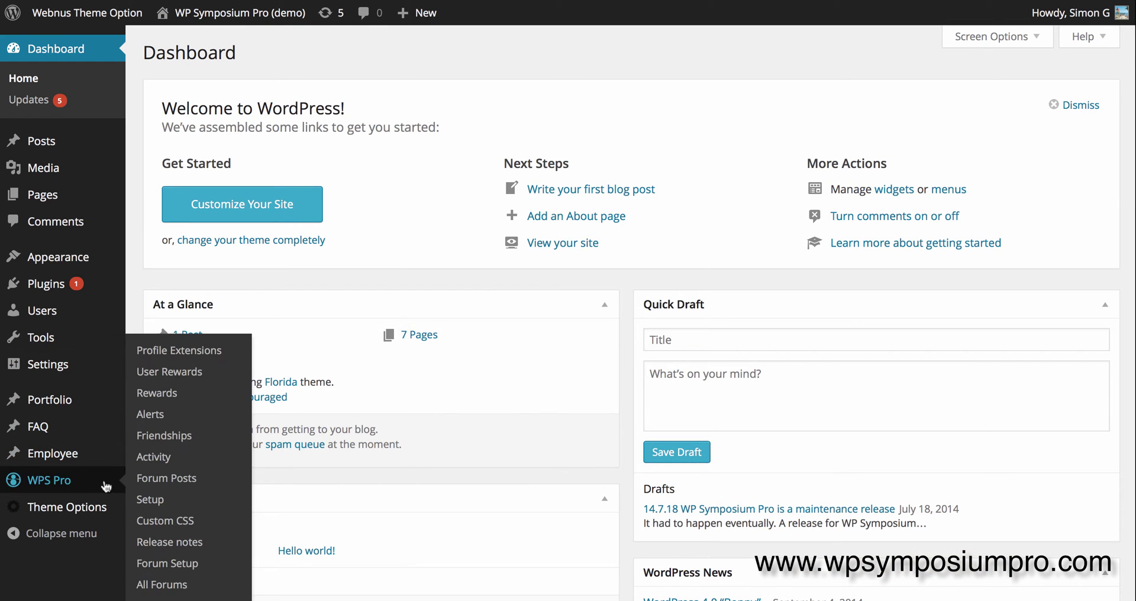
pyautogui.click(148, 501)
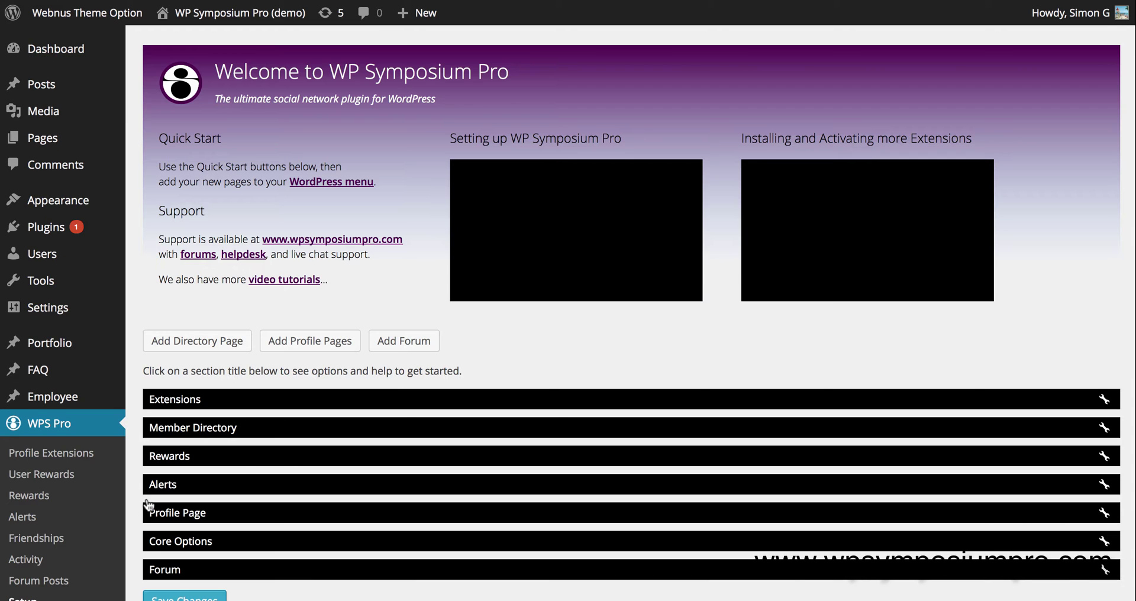
pyautogui.scroll(-3, 291, 459)
pyautogui.click(291, 446)
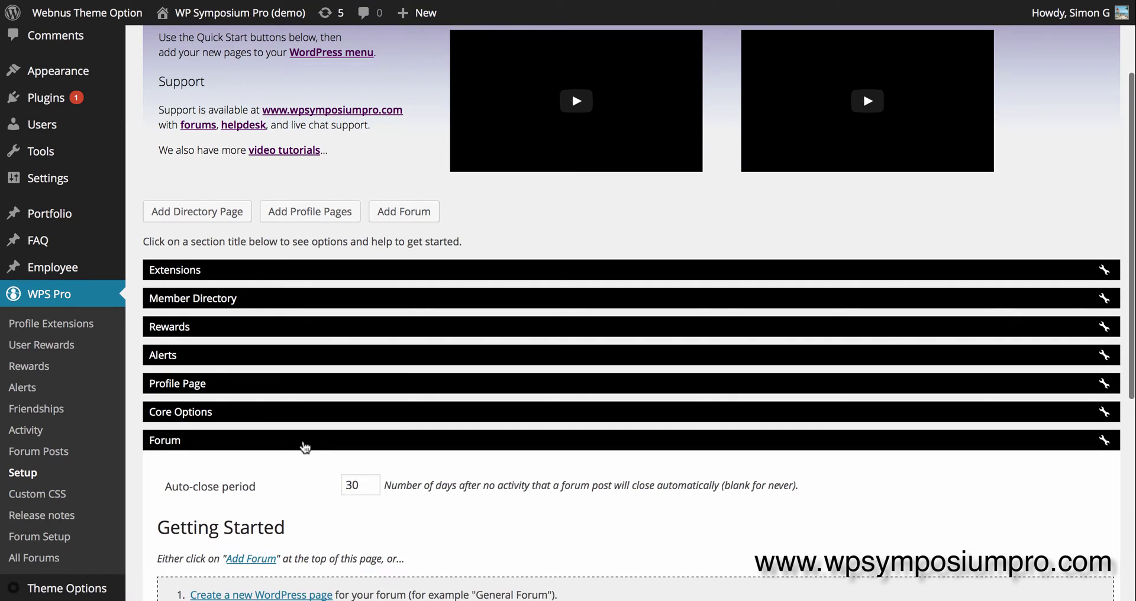
pyautogui.scroll(-3, 300, 440)
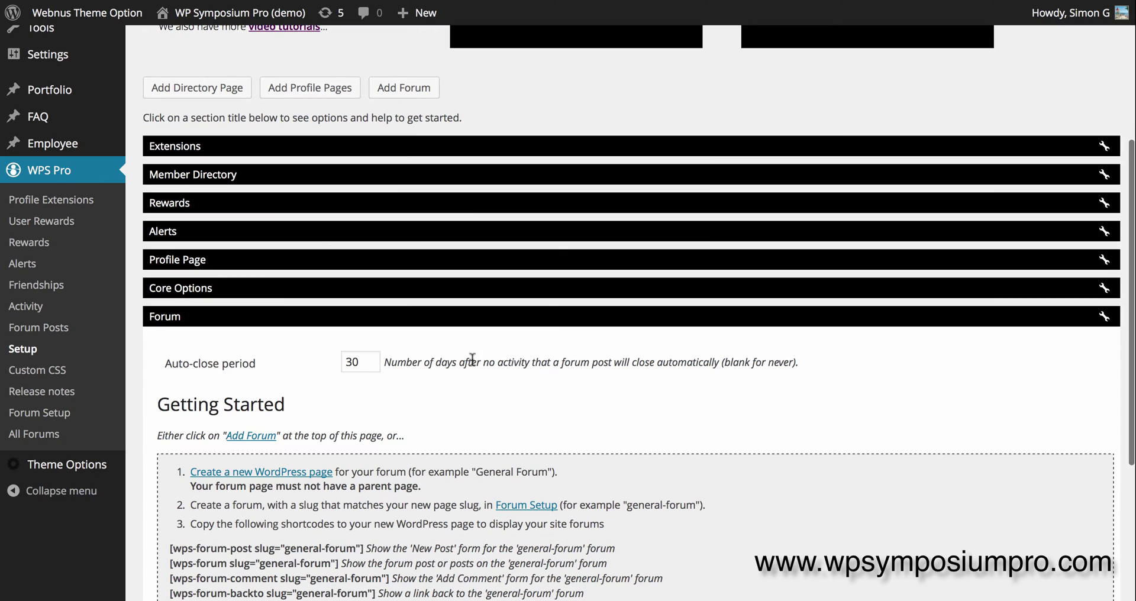
pyautogui.click(367, 365)
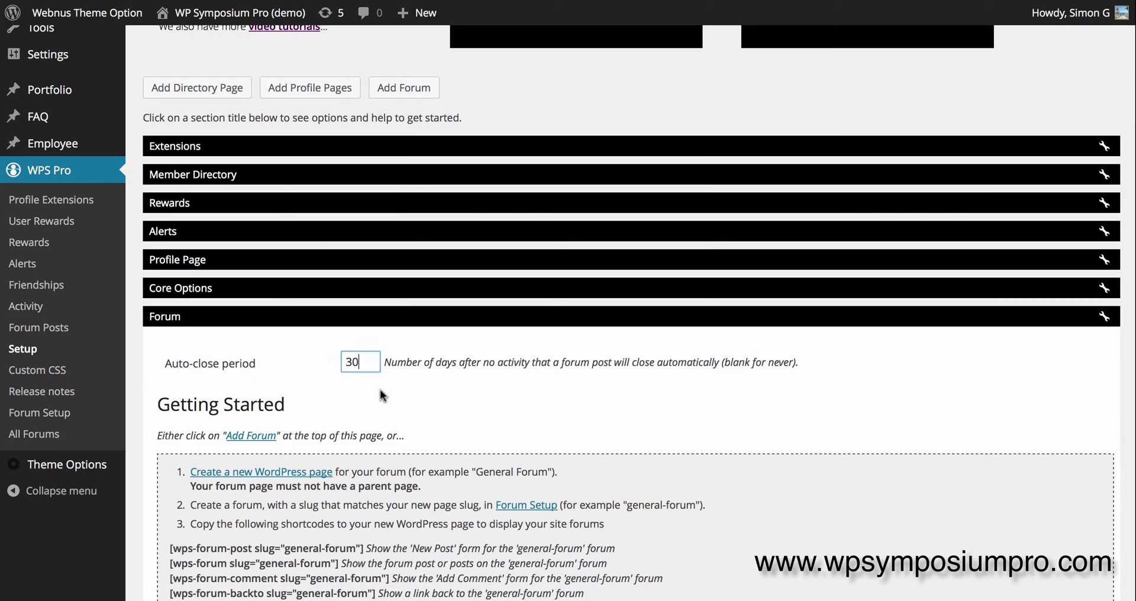
pyautogui.press('BackSpace')
pyautogui.press('BackSpace')
pyautogui.write('14')
pyautogui.scroll(-5, 379, 476)
pyautogui.click(218, 529)
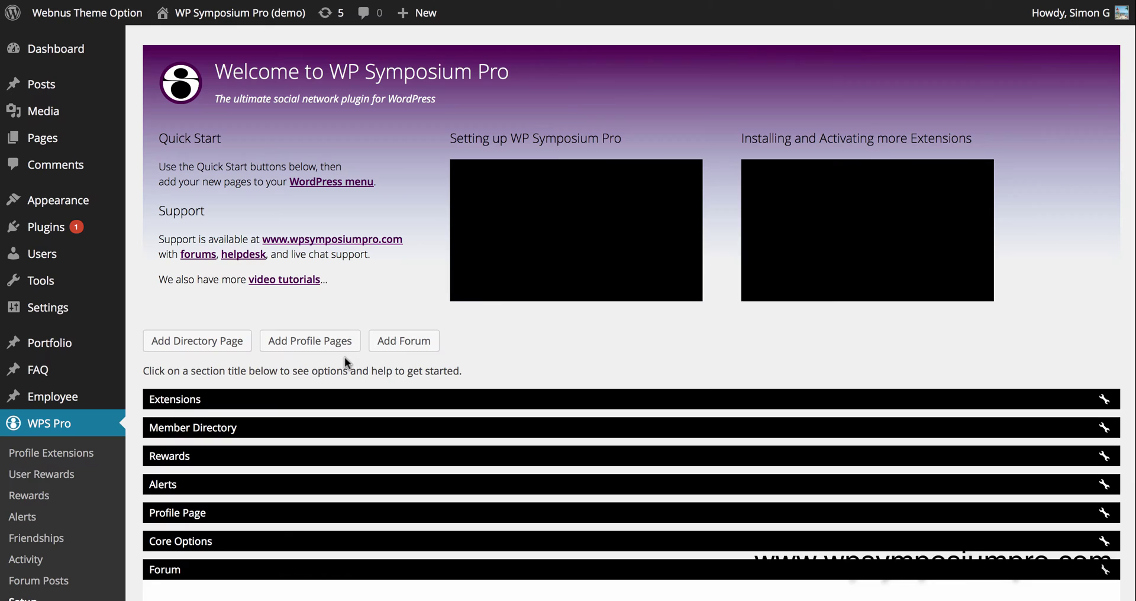
# Add and publish a forum named 'My second forum' with a short description.
pyautogui.click(413, 348)
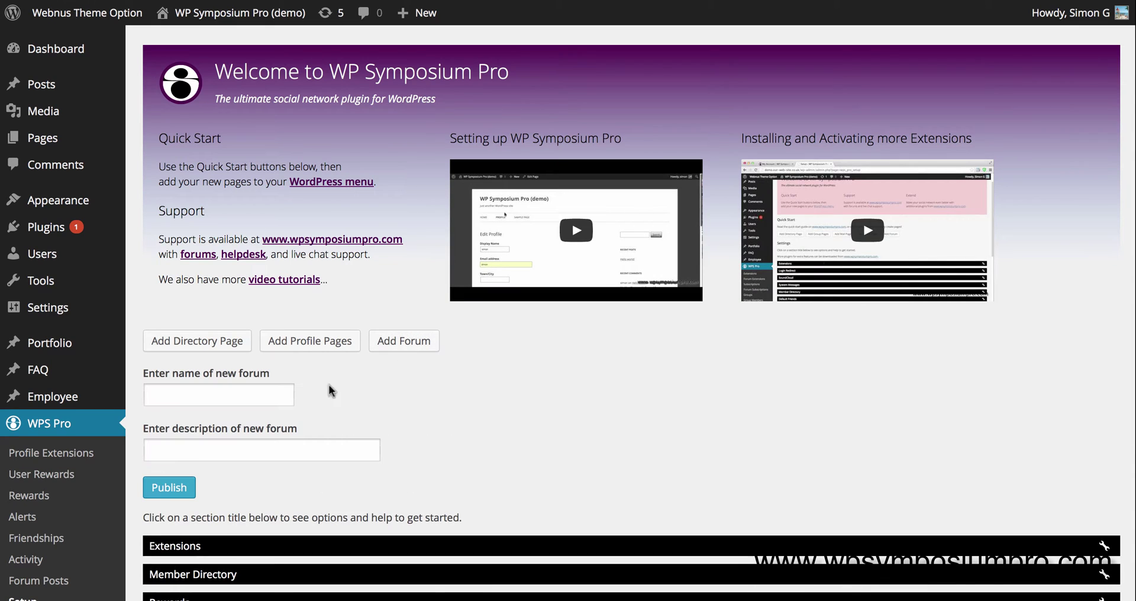
pyautogui.click(279, 396)
pyautogui.write('My second forum')
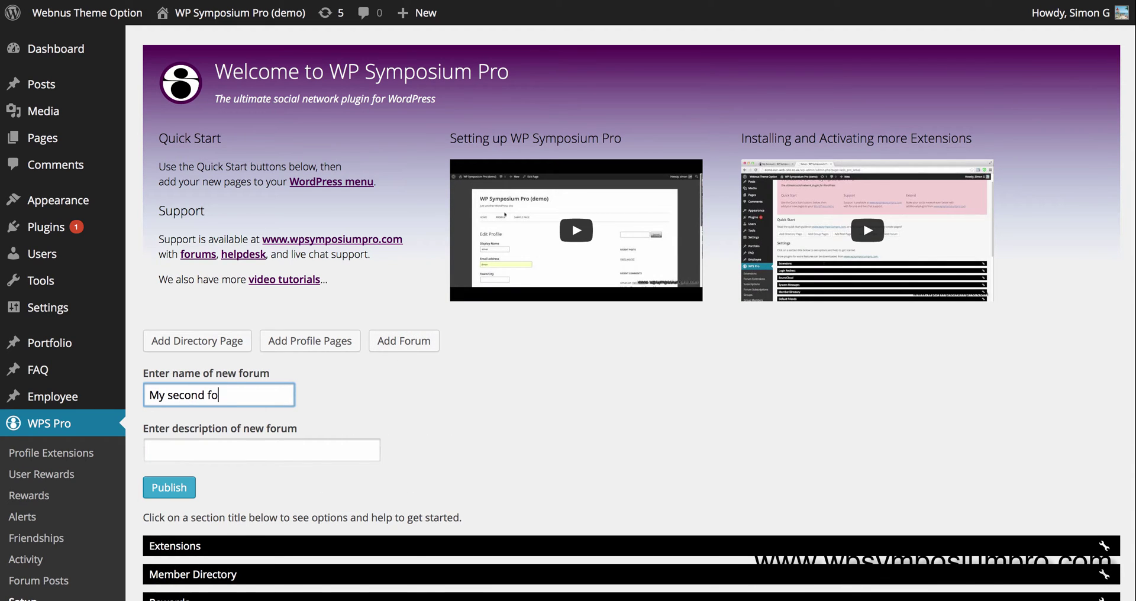
pyautogui.press('Tab')
pyautogui.write('A second foru')
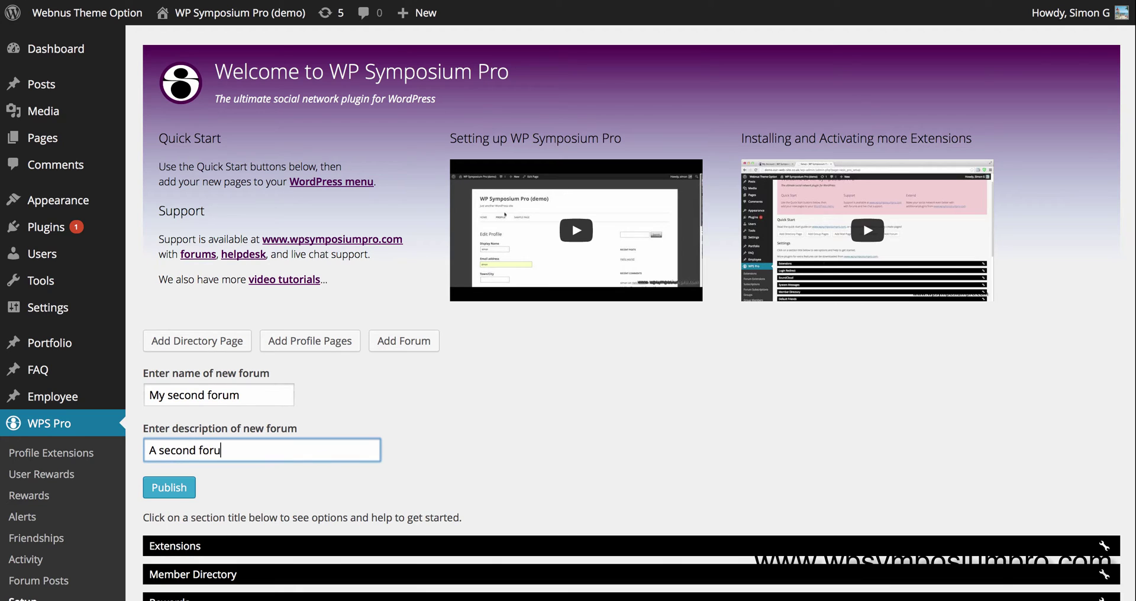
pyautogui.click(171, 489)
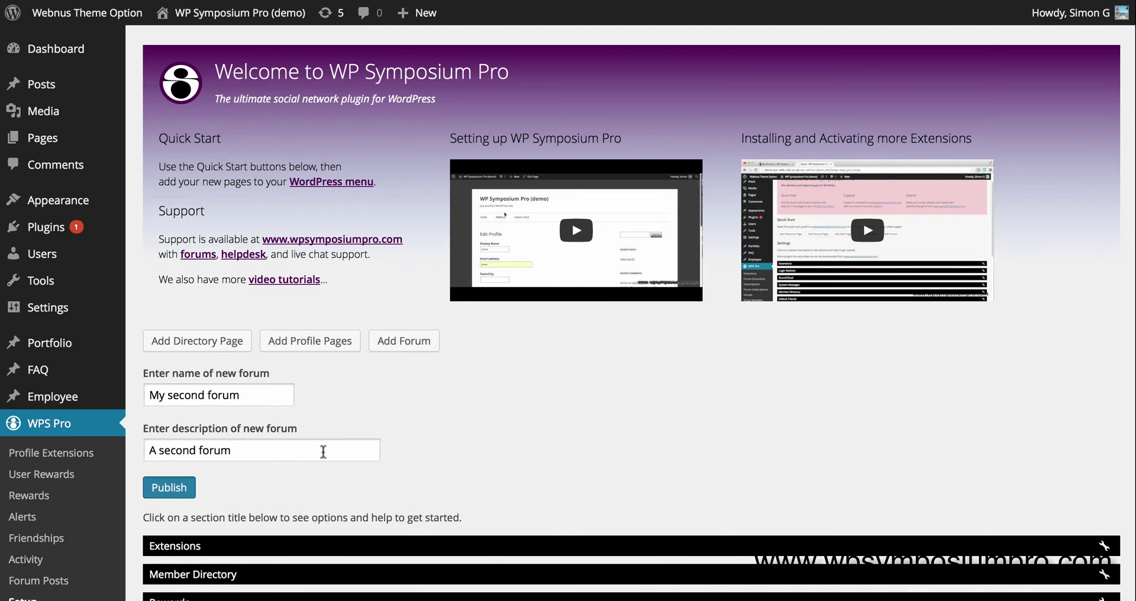
# Add and publish a forum named 'My Third Forum' with a short description.
pyautogui.click(393, 419)
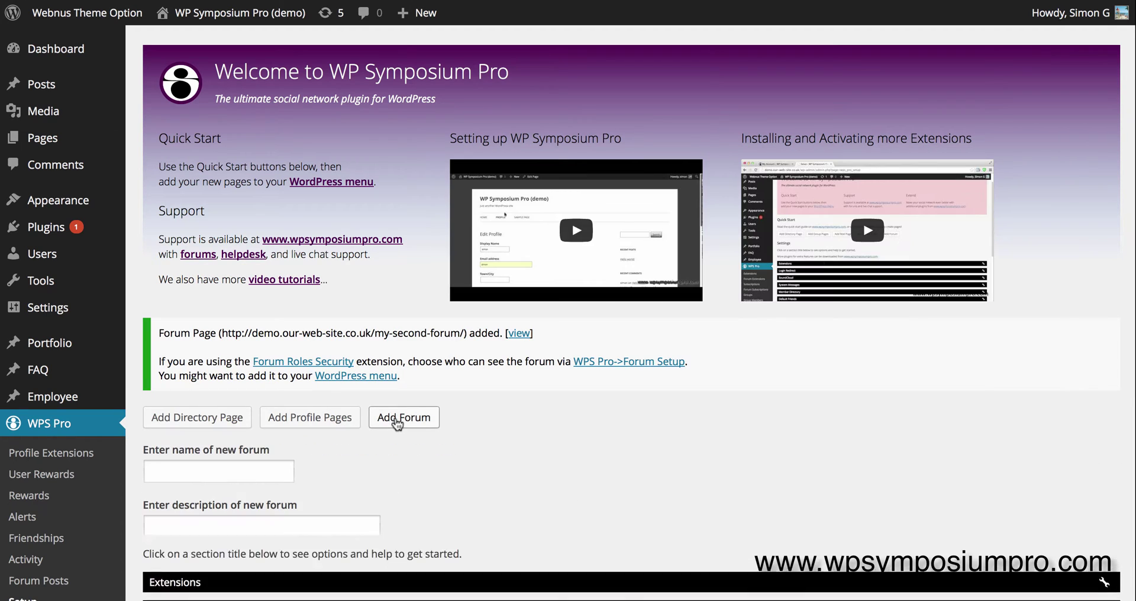
pyautogui.click(281, 469)
pyautogui.write('My Thir')
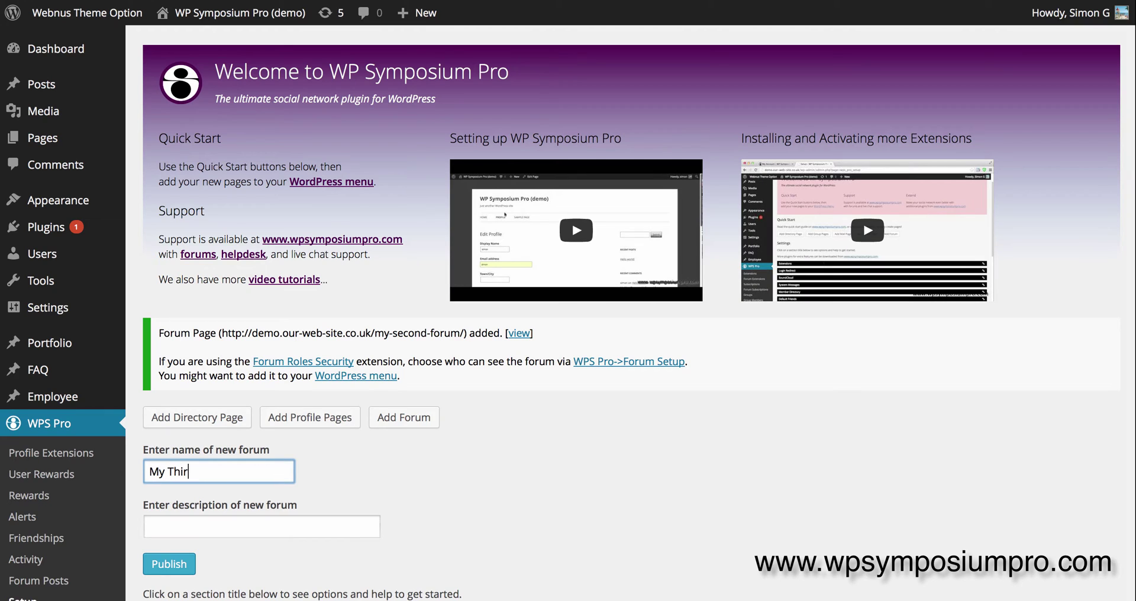
pyautogui.write('d Forum')
pyautogui.press('Tab')
pyautogui.write('A third foru')
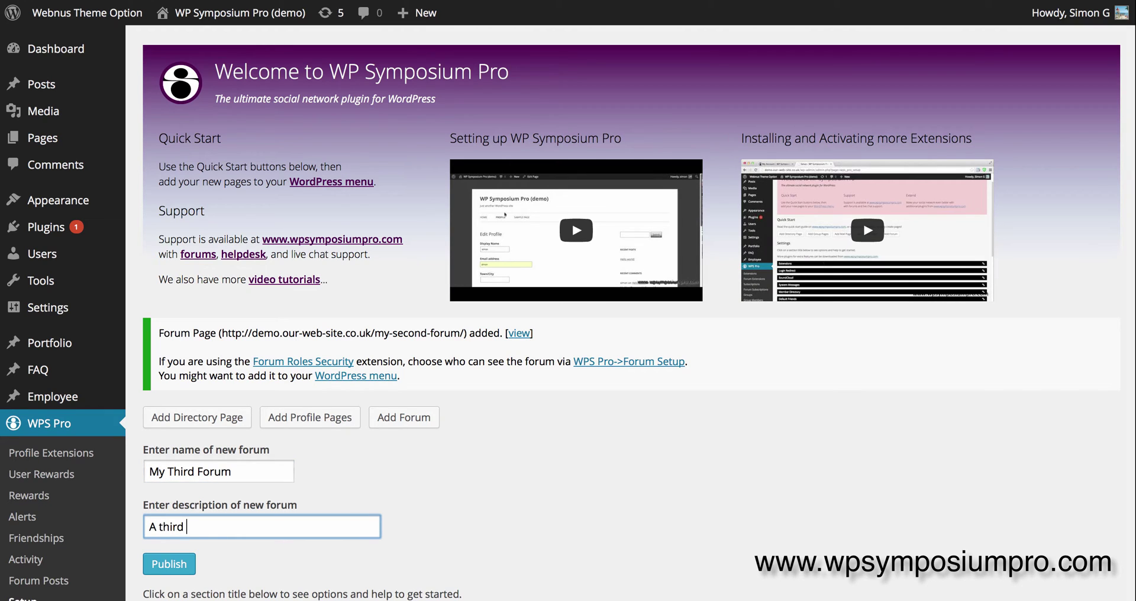
pyautogui.press('Return')
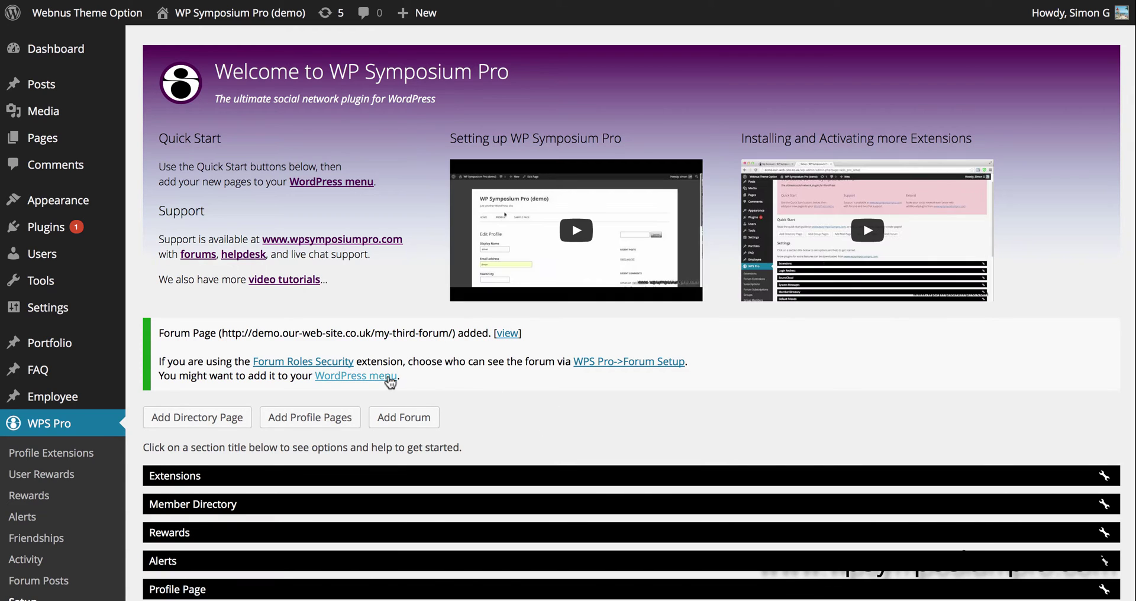
# Add the My Third Forum and My second forum pages to the Main Menu.
pyautogui.click(390, 379)
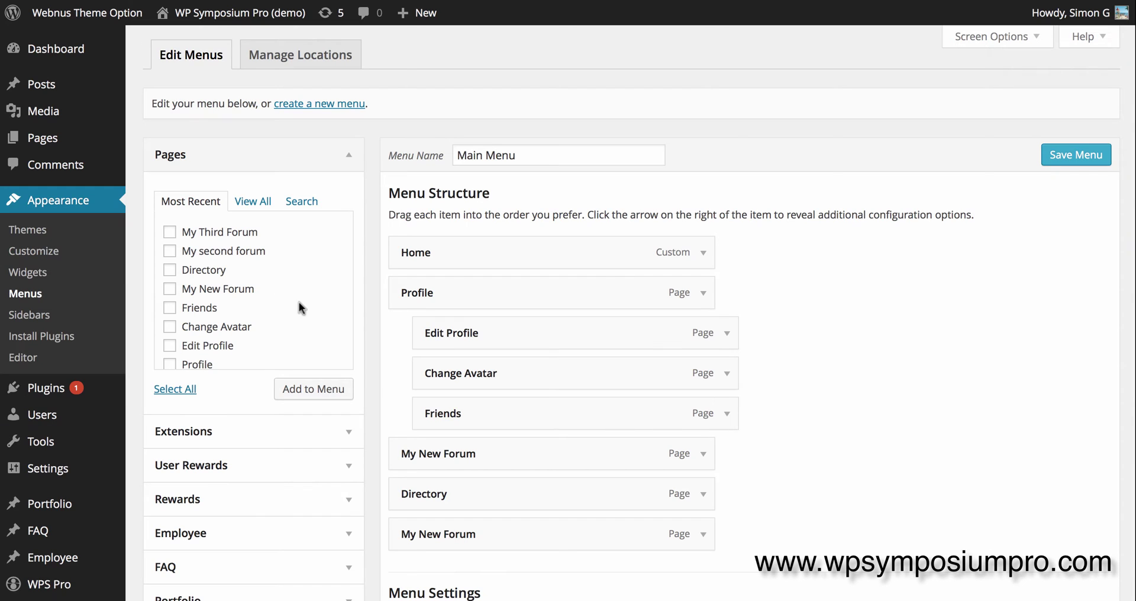
pyautogui.click(170, 233)
pyautogui.click(170, 251)
pyautogui.click(308, 389)
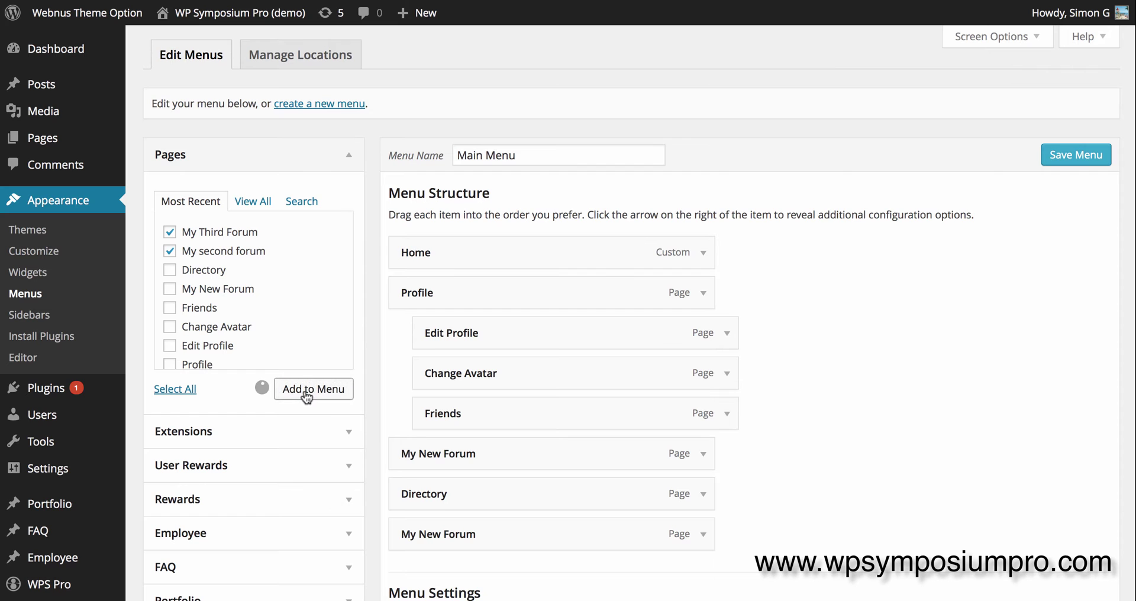
# Move My second forum above My Third Forum in the menu order.
pyautogui.scroll(-5, 764, 469)
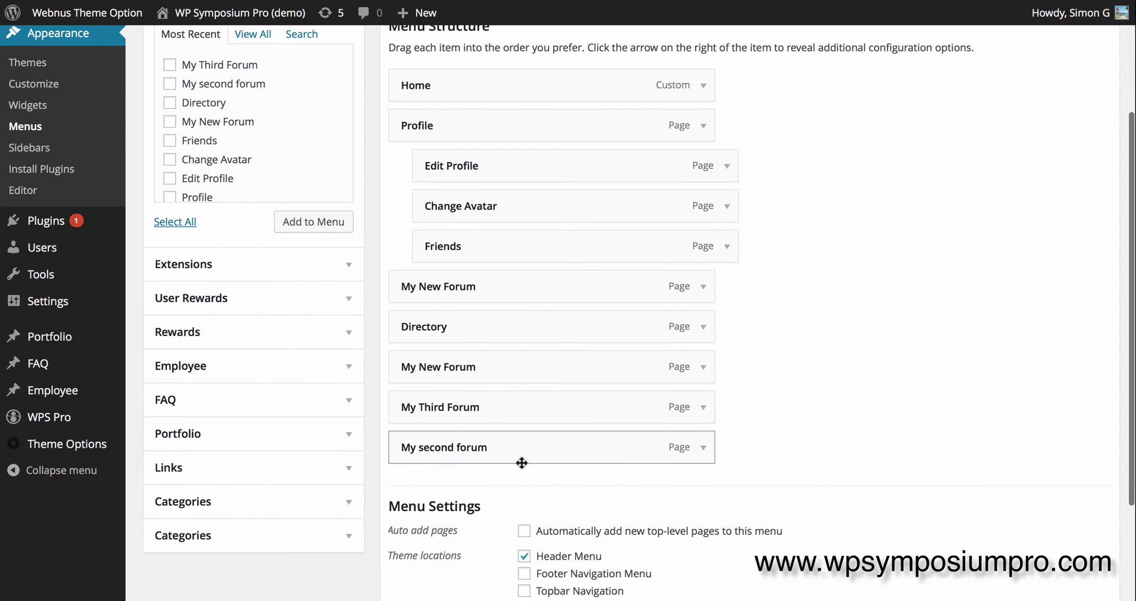
pyautogui.moveTo(418, 445); pyautogui.dragTo(403, 402)
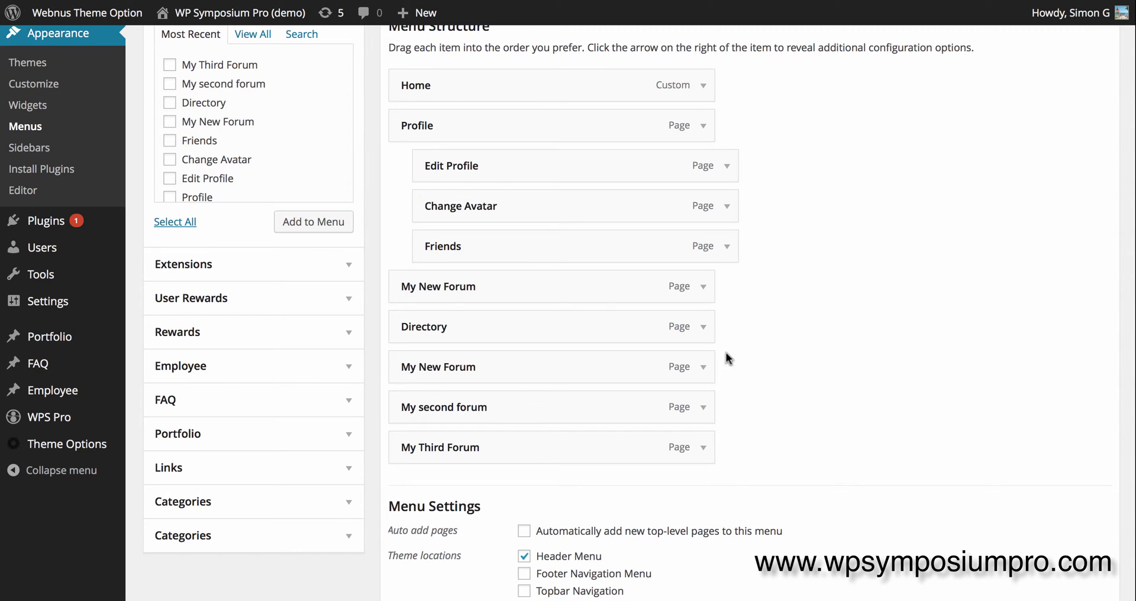
pyautogui.scroll(3, 892, 435)
pyautogui.scroll(2, 893, 436)
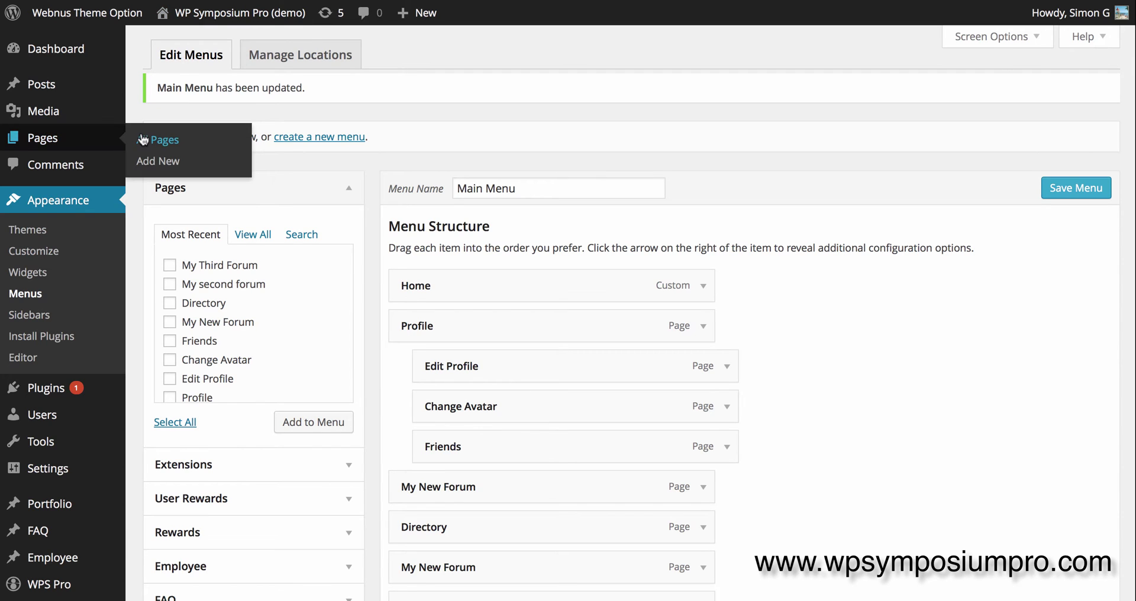
# Go through the All Pages list, then visit the live site to check the forum menu items.
pyautogui.click(143, 138)
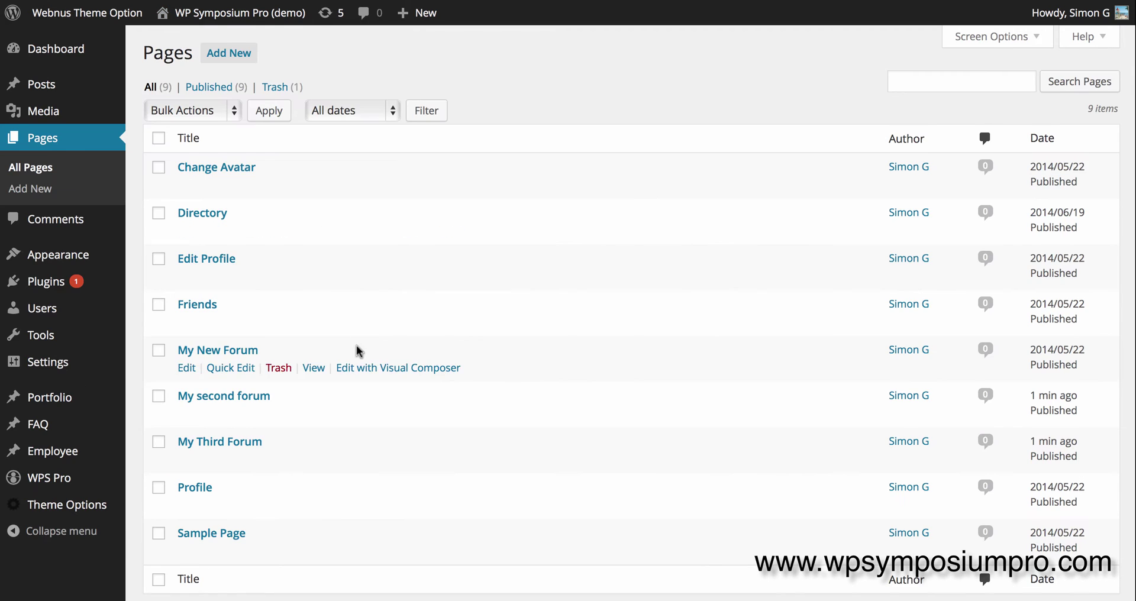
pyautogui.scroll(-3, 355, 349)
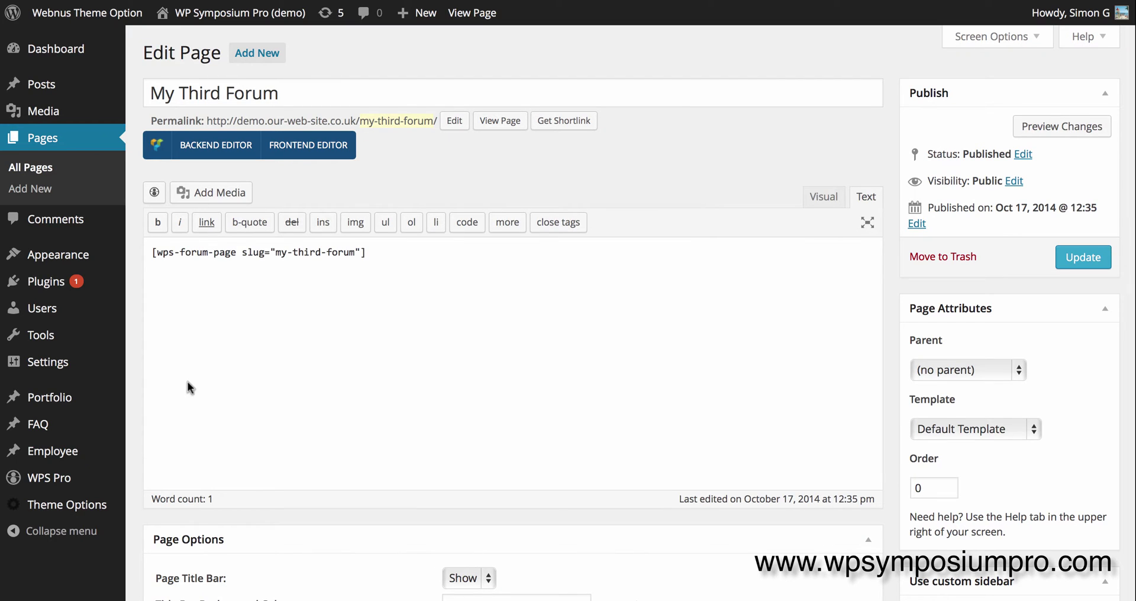
pyautogui.moveTo(224, 22)
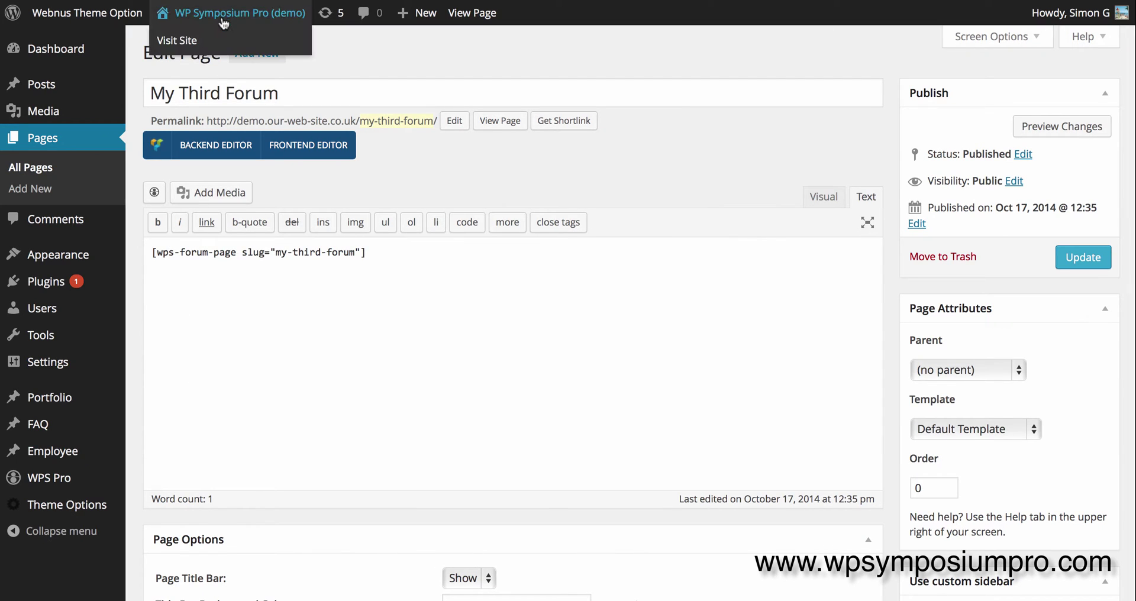
pyautogui.click(222, 16)
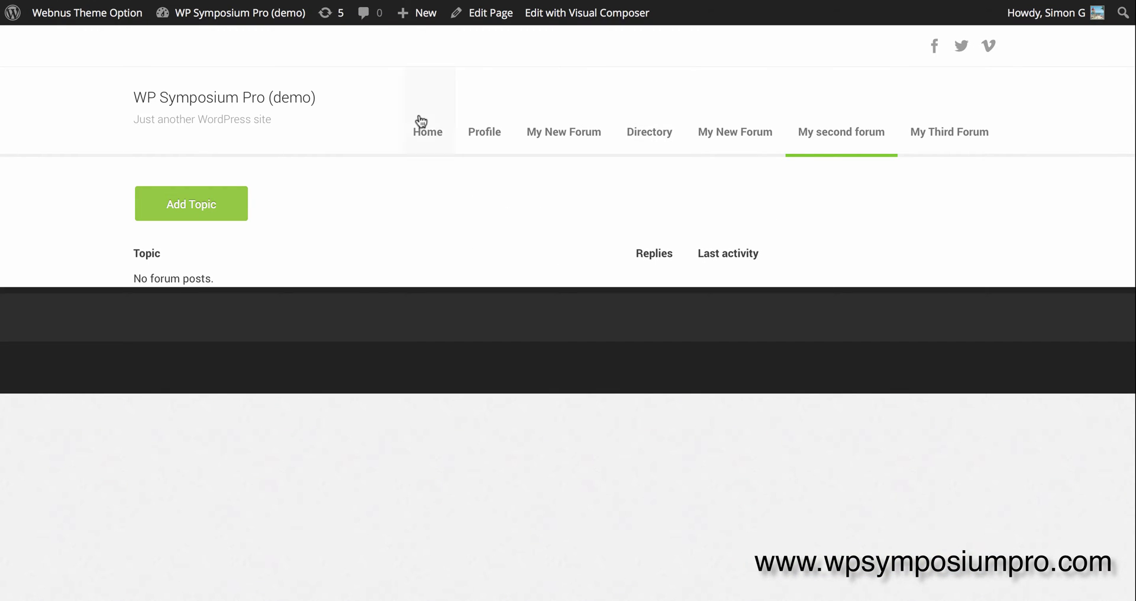
# Edit the My second forum page and assign Right Sidebar as its custom sidebar.
pyautogui.click(491, 13)
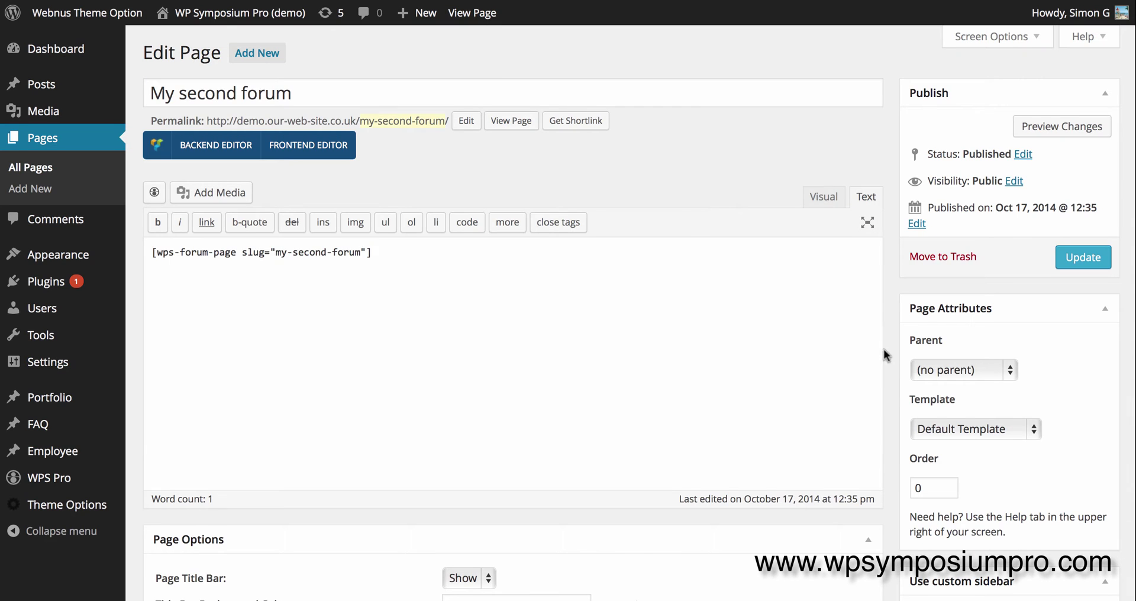
pyautogui.scroll(-5, 886, 355)
pyautogui.click(1007, 328)
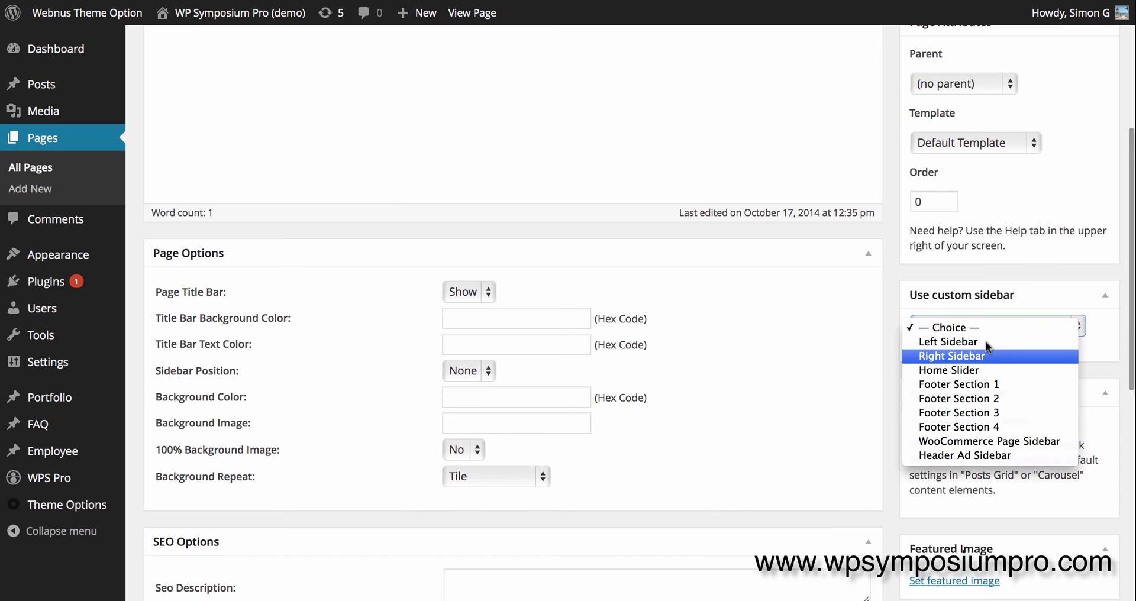
pyautogui.click(985, 353)
pyautogui.scroll(-5, 897, 379)
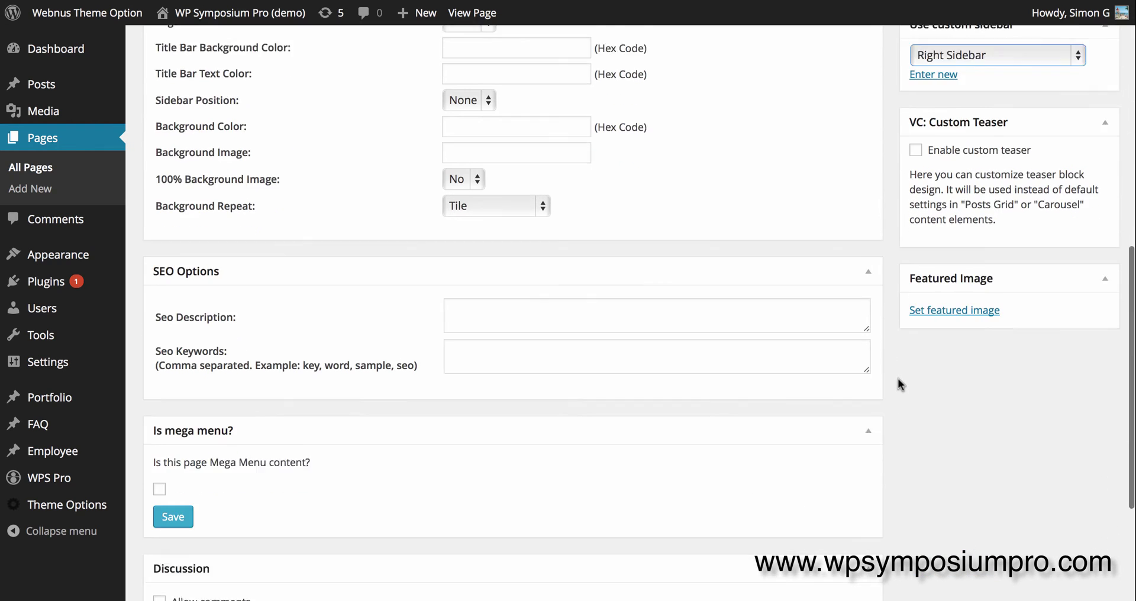
pyautogui.scroll(3, 898, 378)
pyautogui.scroll(-5, 898, 378)
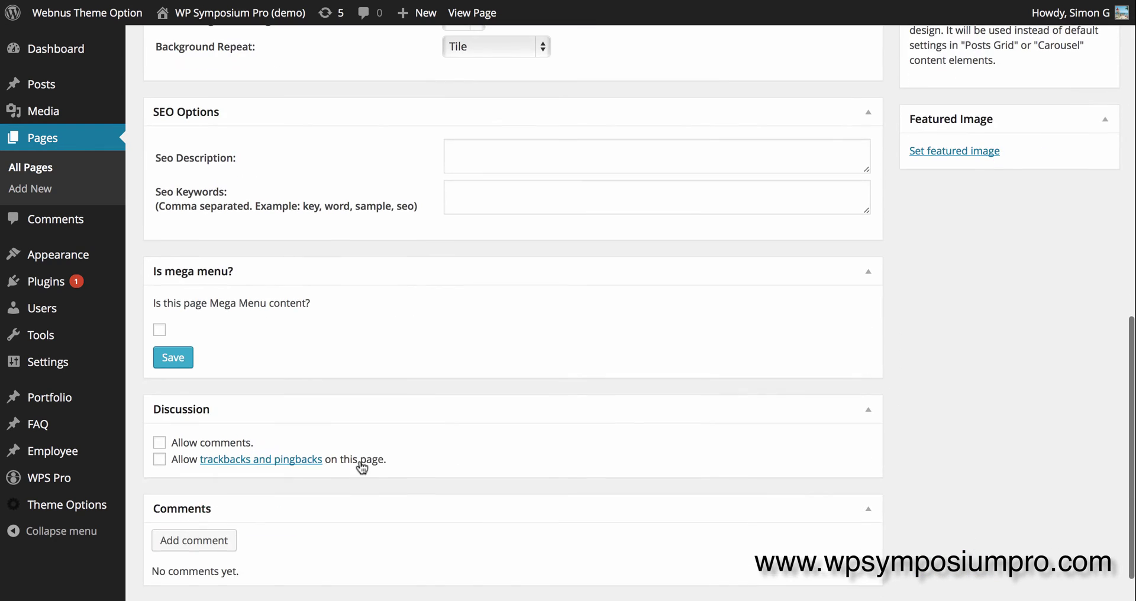
pyautogui.scroll(6, 846, 327)
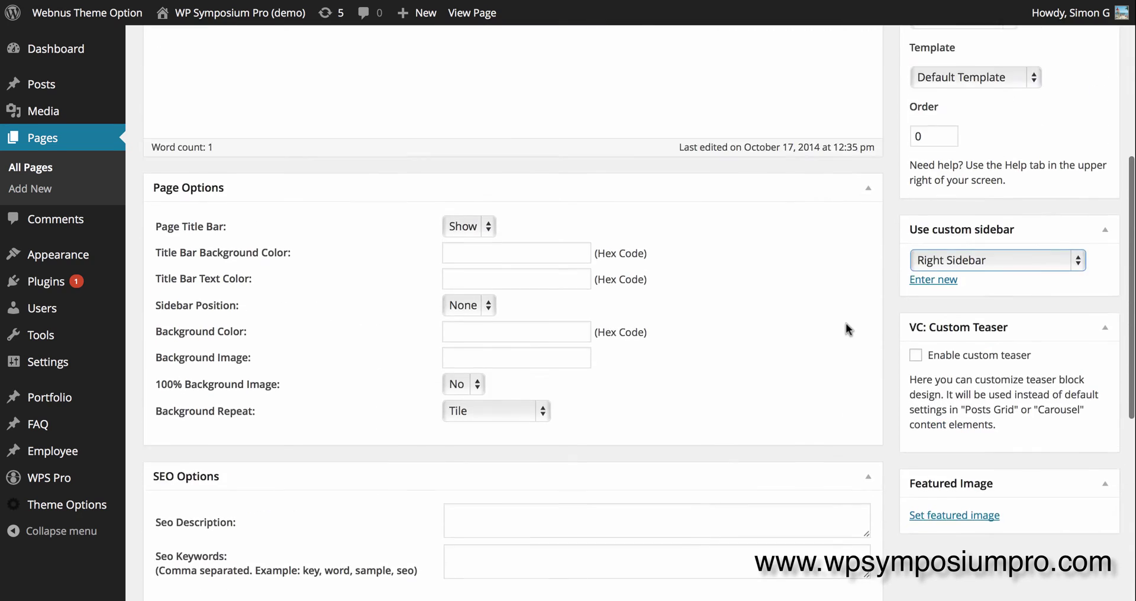
pyautogui.scroll(6, 847, 327)
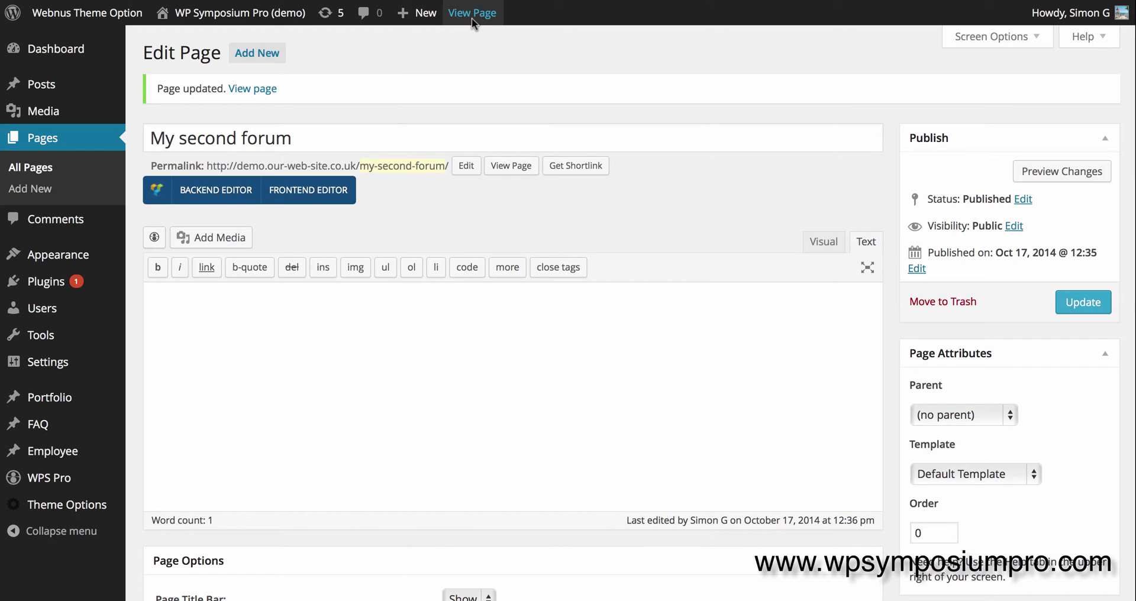
# Give My second forum the Right Sidebar with Sidebar Position Right, then view the page live.
pyautogui.click(472, 13)
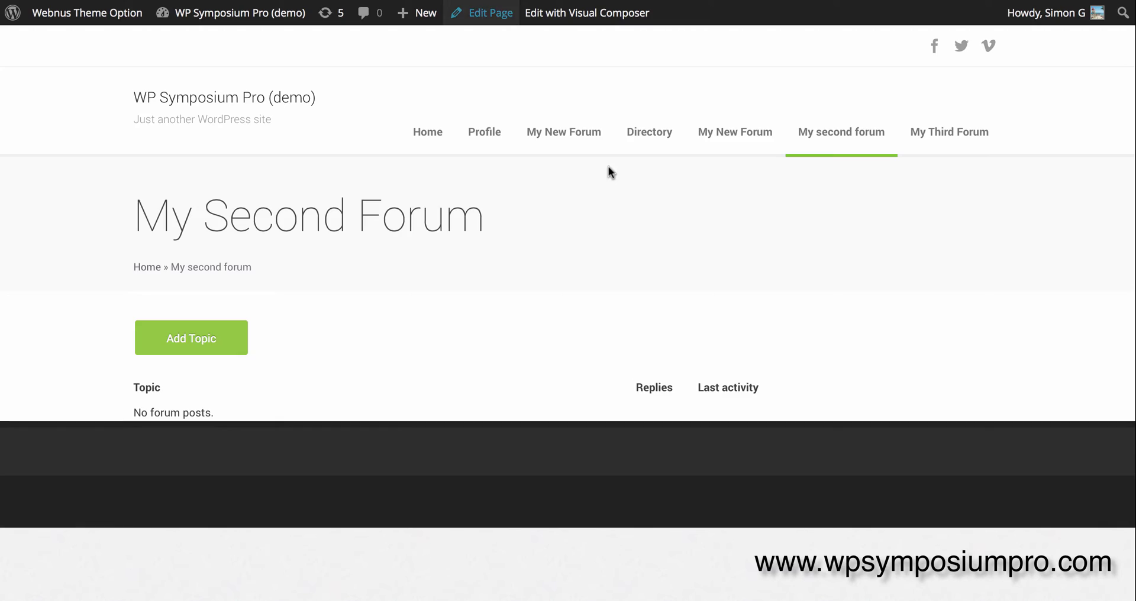
pyautogui.scroll(-5, 897, 377)
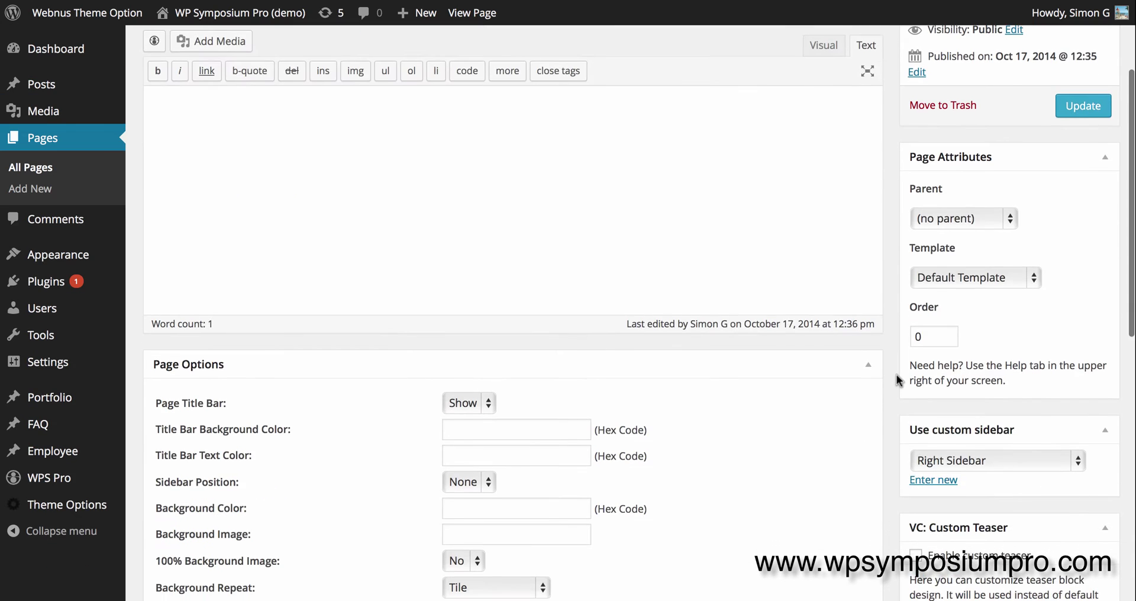
pyautogui.scroll(-2, 898, 379)
pyautogui.click(956, 344)
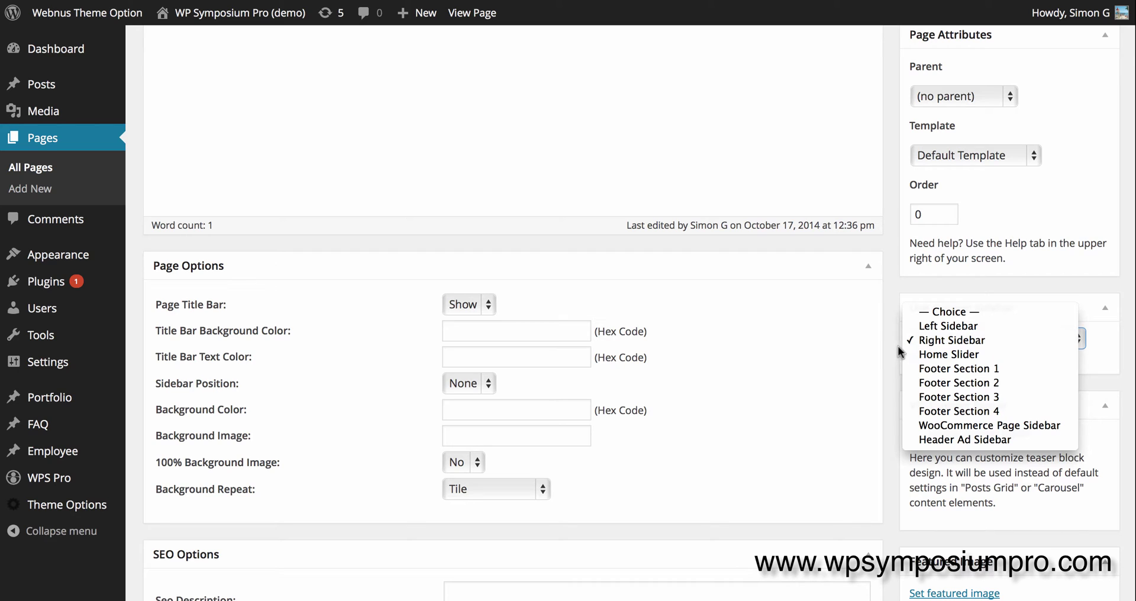
pyautogui.click(489, 384)
pyautogui.click(489, 384)
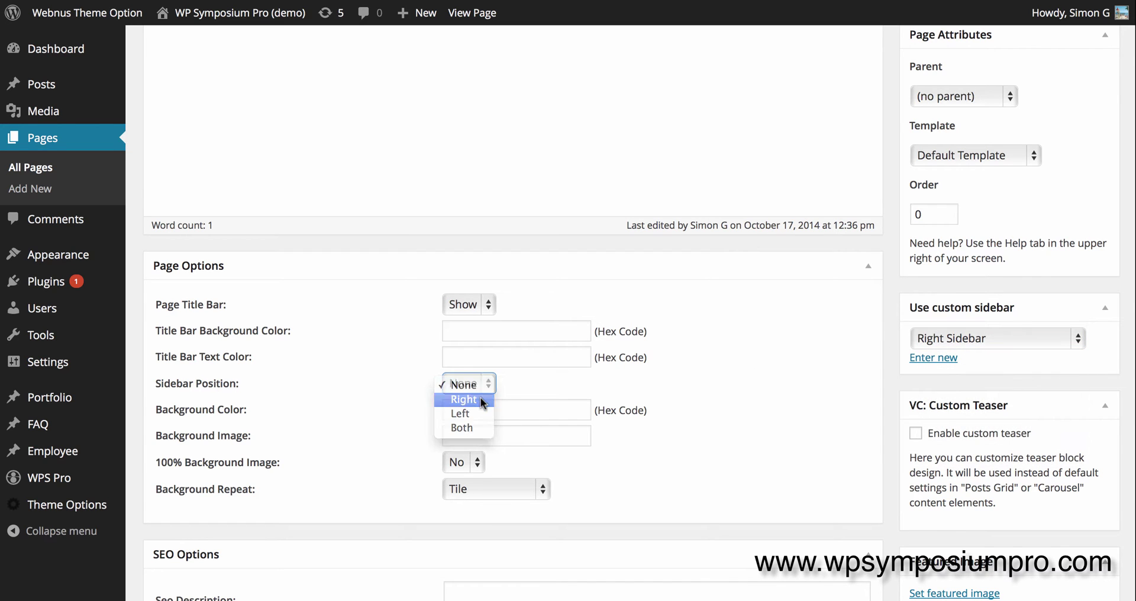
pyautogui.click(458, 398)
pyautogui.scroll(5, 898, 303)
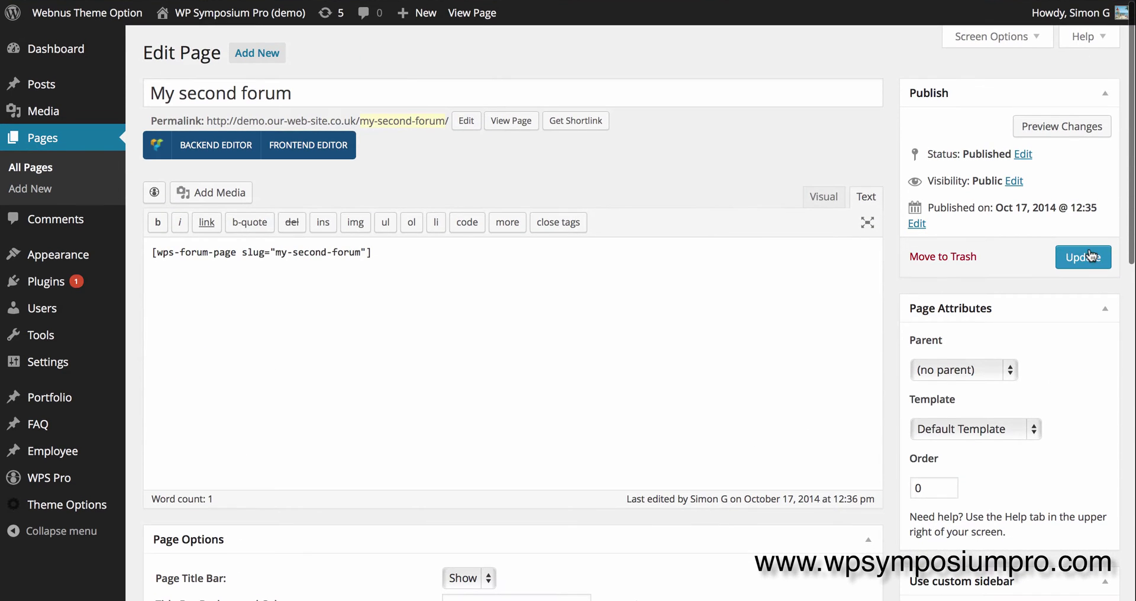
pyautogui.click(483, 13)
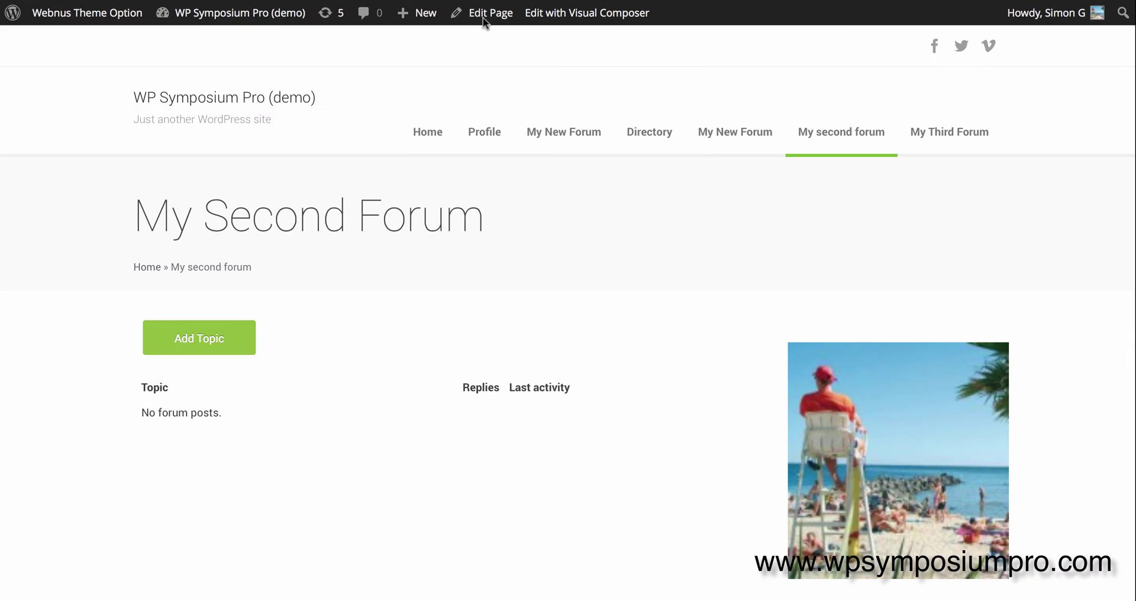
pyautogui.scroll(-9, 624, 417)
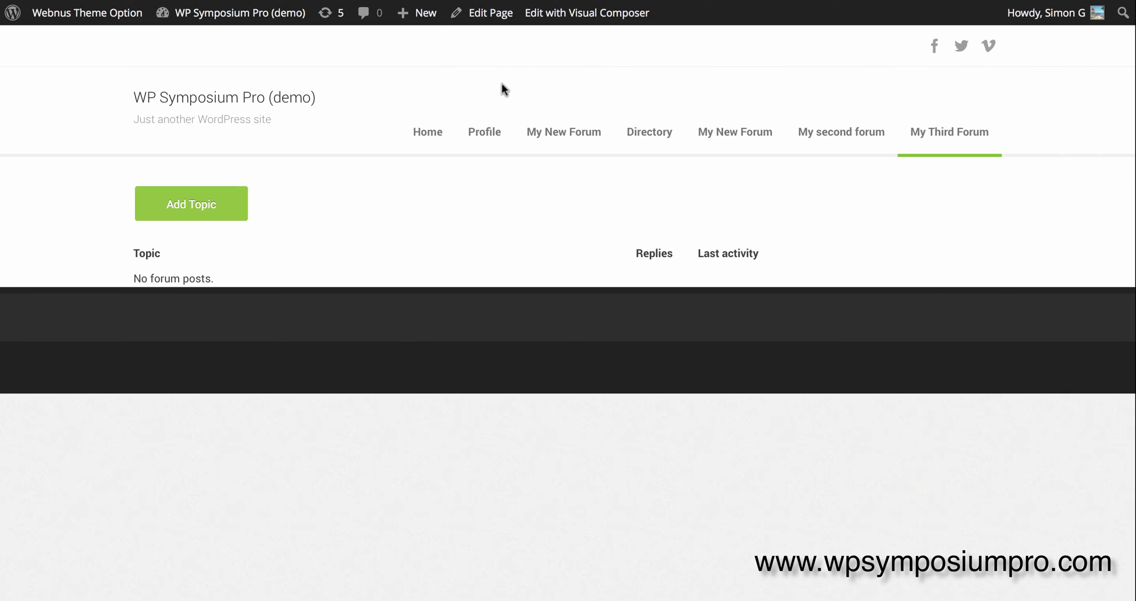
# Edit My Third Forum to use Right Sidebar with Sidebar Position Right, and update it.
pyautogui.click(482, 29)
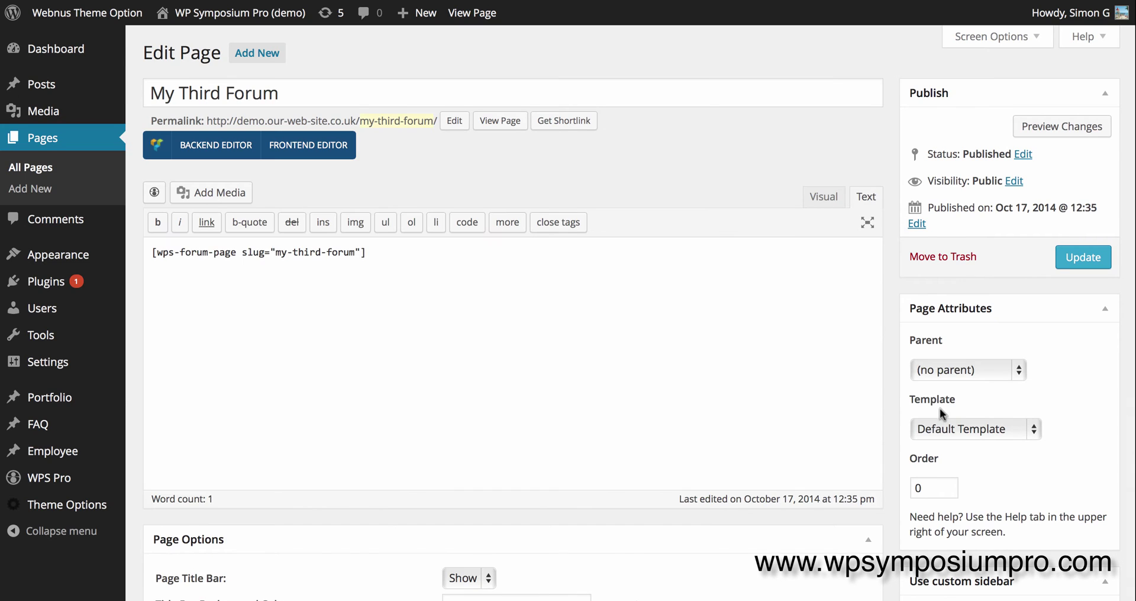
pyautogui.scroll(-4, 950, 440)
pyautogui.scroll(-1, 949, 440)
pyautogui.click(979, 379)
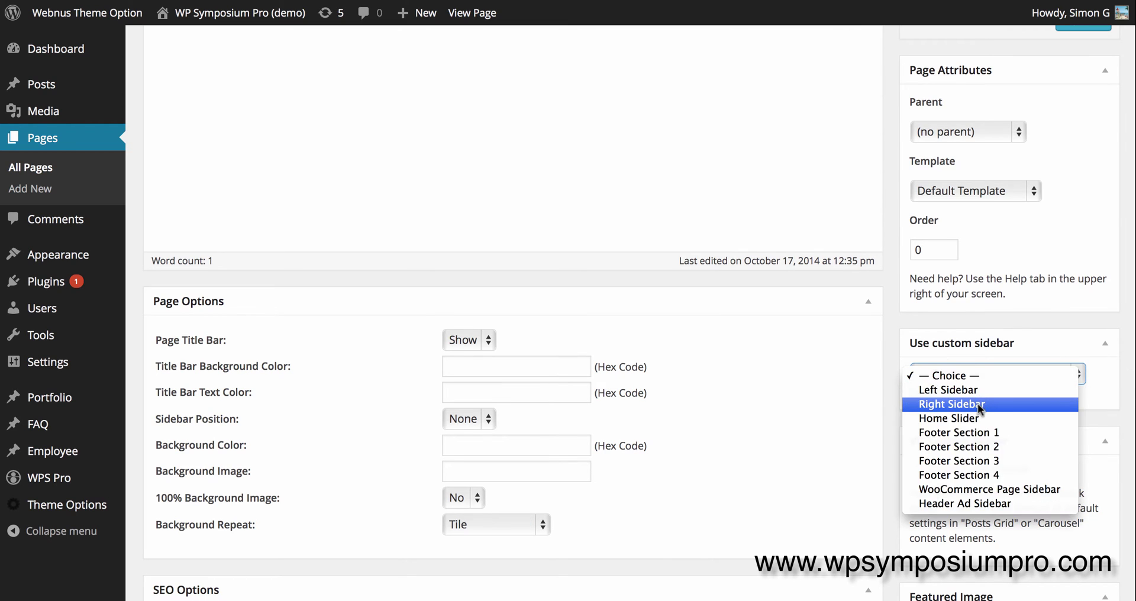
pyautogui.click(980, 398)
pyautogui.click(468, 419)
pyautogui.click(464, 434)
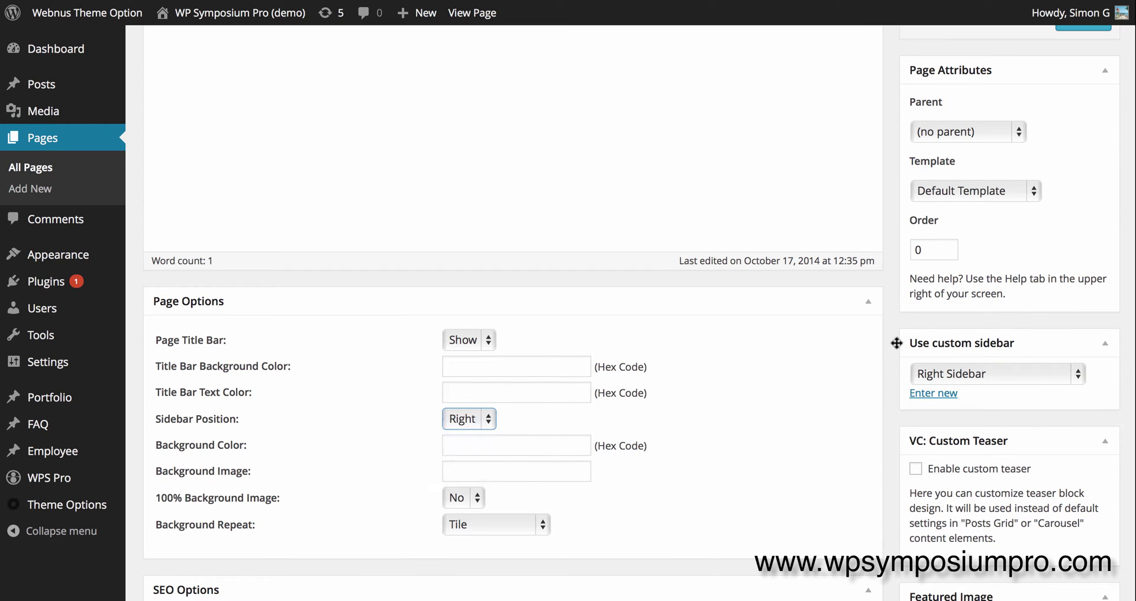
pyautogui.scroll(5, 915, 324)
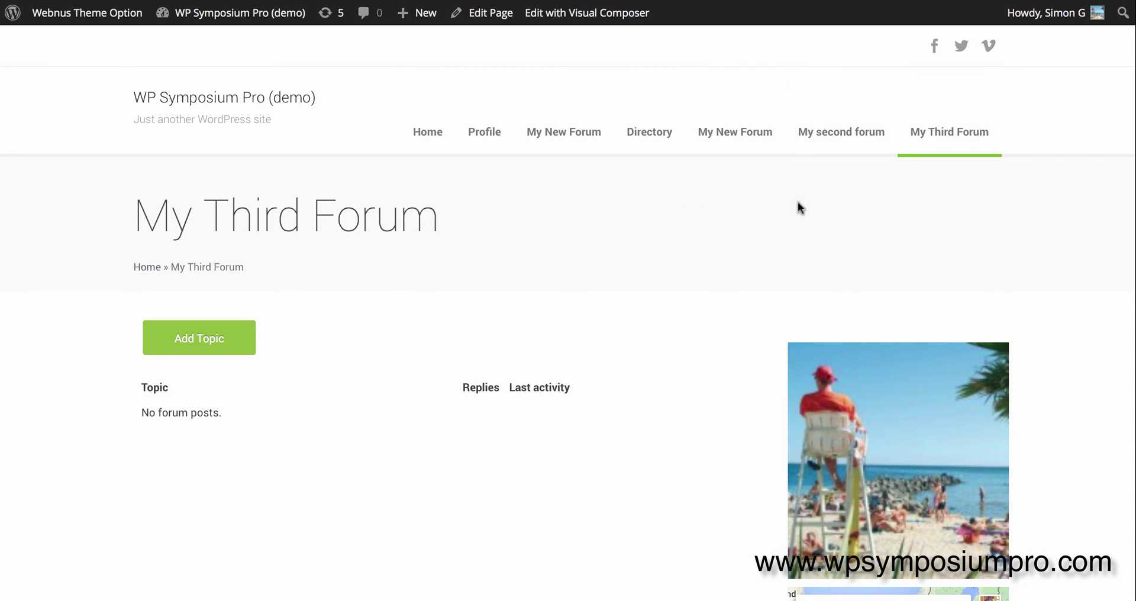
pyautogui.moveTo(423, 18)
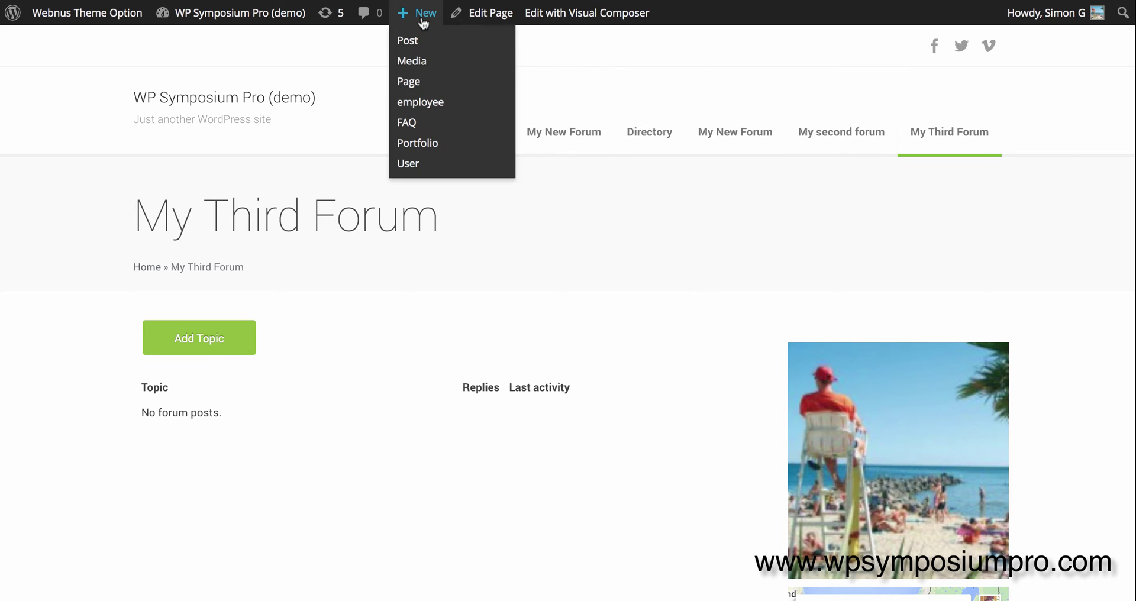
# Create and publish a new page titled 'Forums' containing the [wps-forums] shortcode.
pyautogui.click(416, 85)
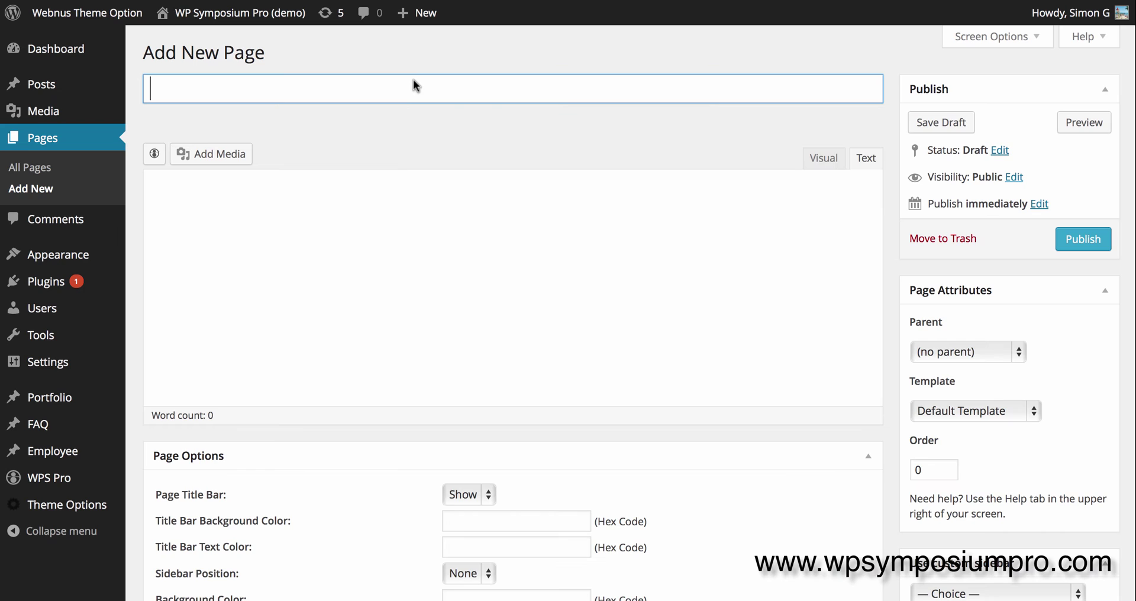
pyautogui.click(391, 86)
pyautogui.write('Forums')
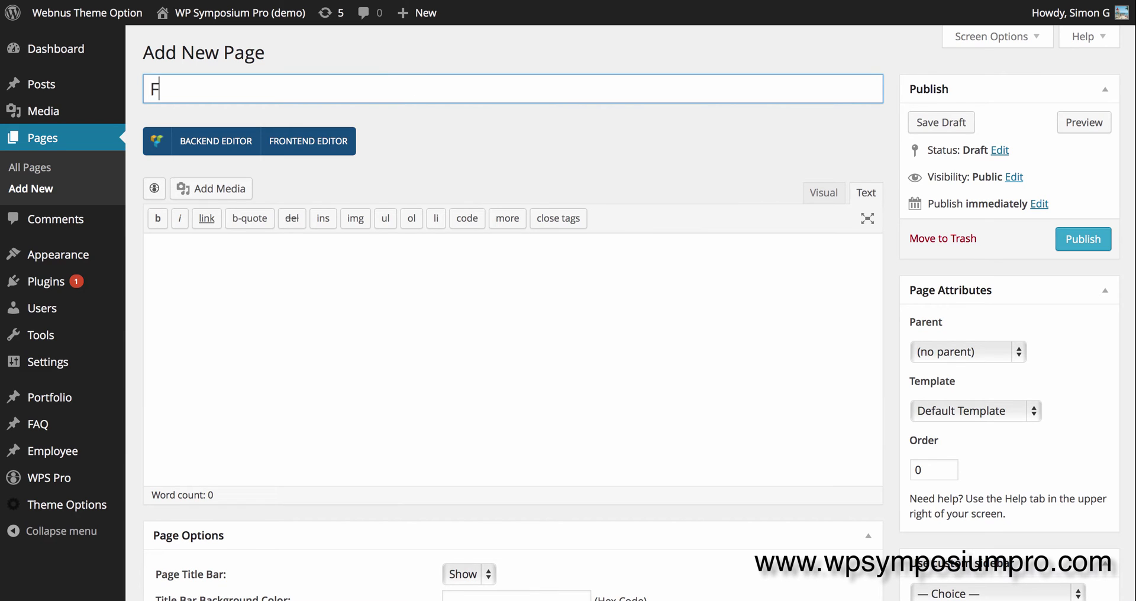
pyautogui.click(314, 269)
pyautogui.write('[wps-forums')
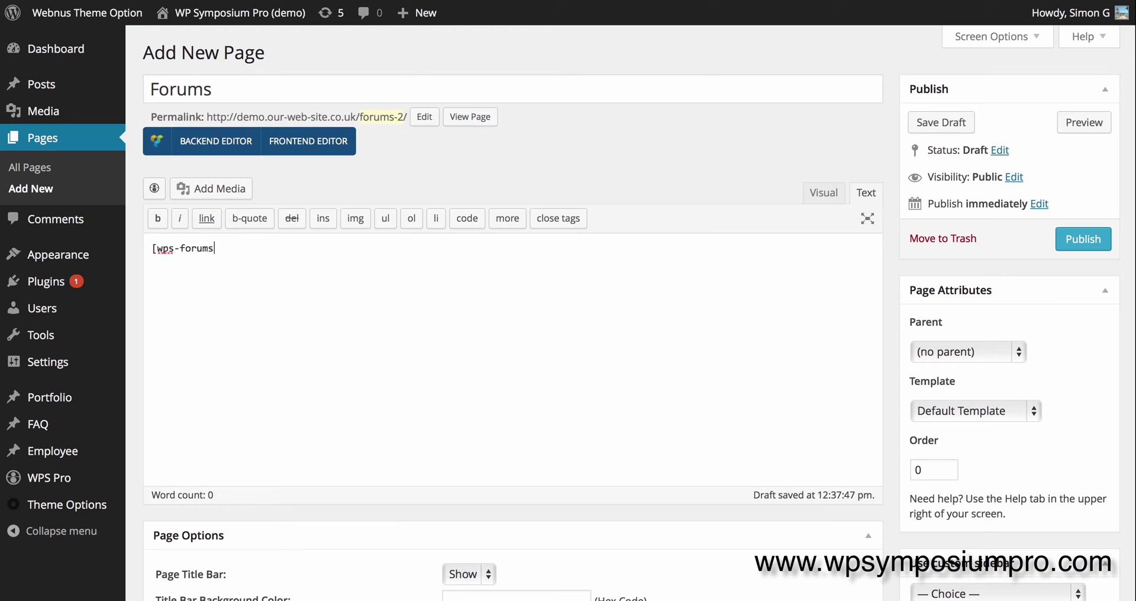
pyautogui.click(1081, 239)
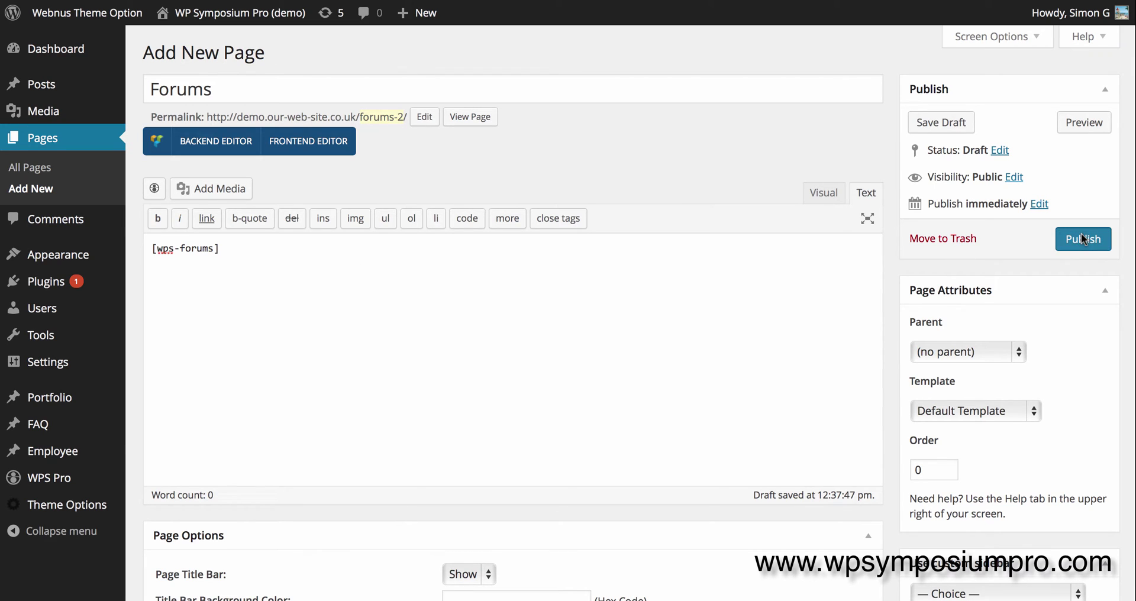
# Set the Forums page to Right Sidebar on the right, then view it on the site.
pyautogui.scroll(-5, 1081, 233)
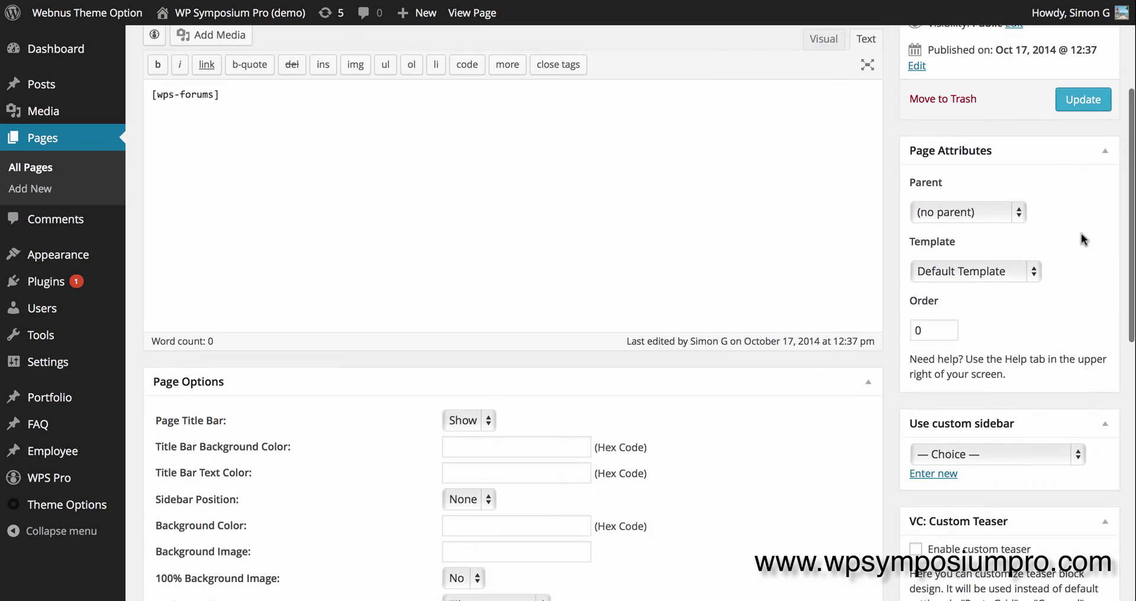
pyautogui.click(996, 296)
pyautogui.click(993, 326)
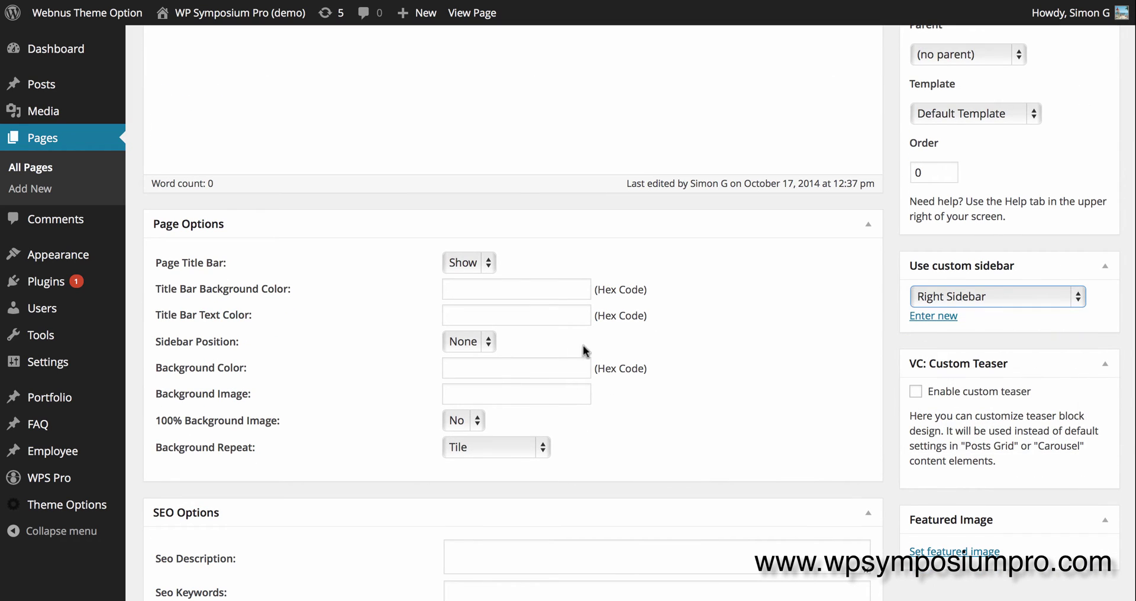
pyautogui.click(485, 346)
pyautogui.click(463, 358)
pyautogui.scroll(4, 1022, 218)
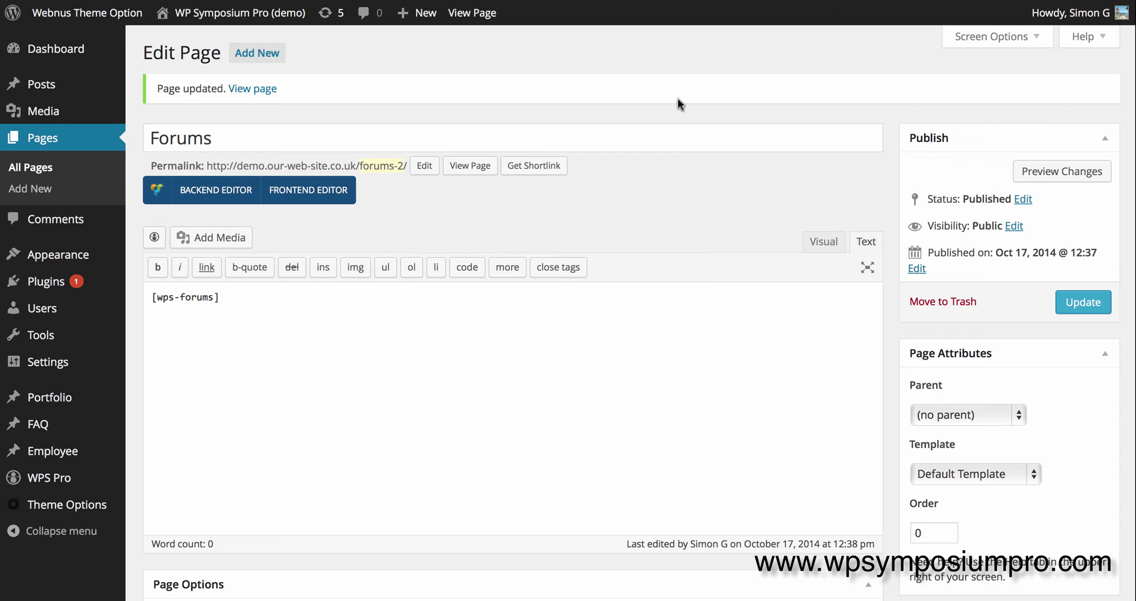
pyautogui.click(471, 166)
# From the Forums overview, open My New Forum, go back, then open My Third Forum.
pyautogui.scroll(-3, 404, 243)
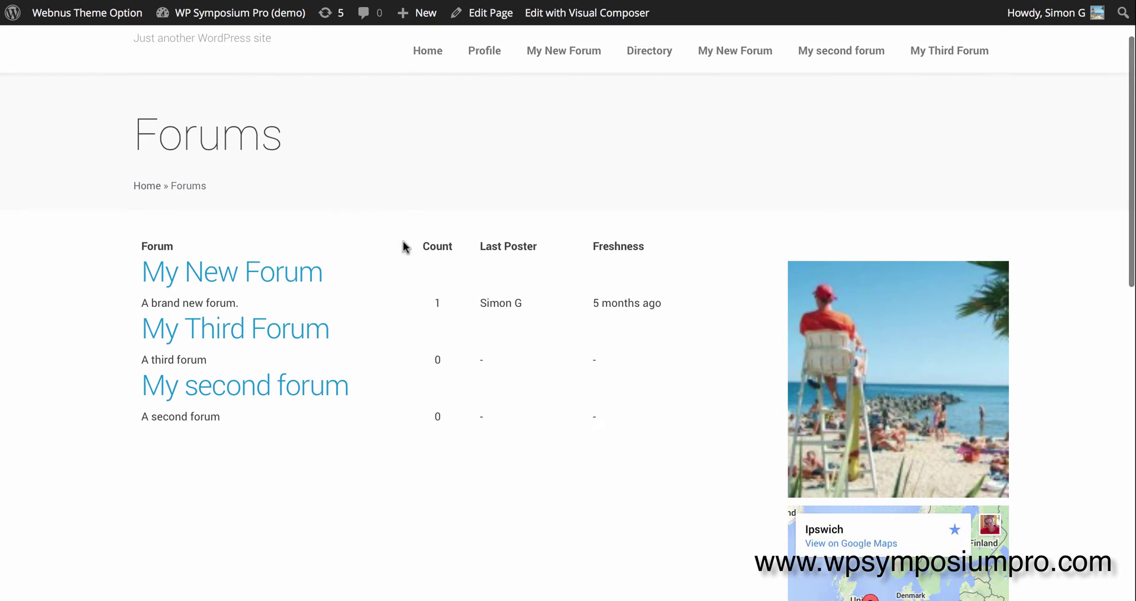
pyautogui.click(288, 258)
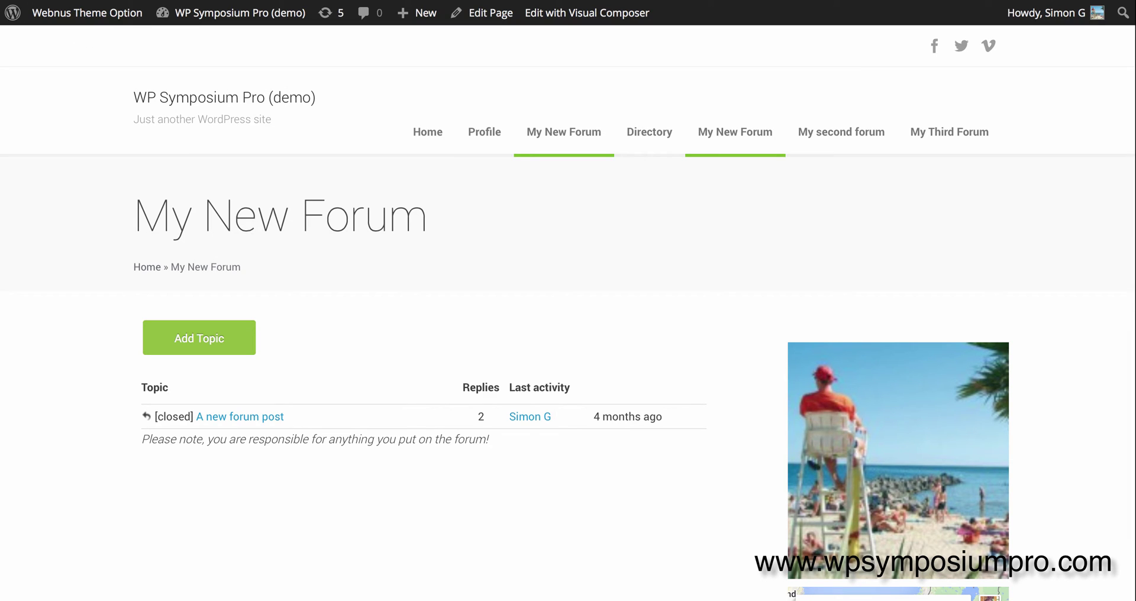
pyautogui.hotkey('alt', 'Left')
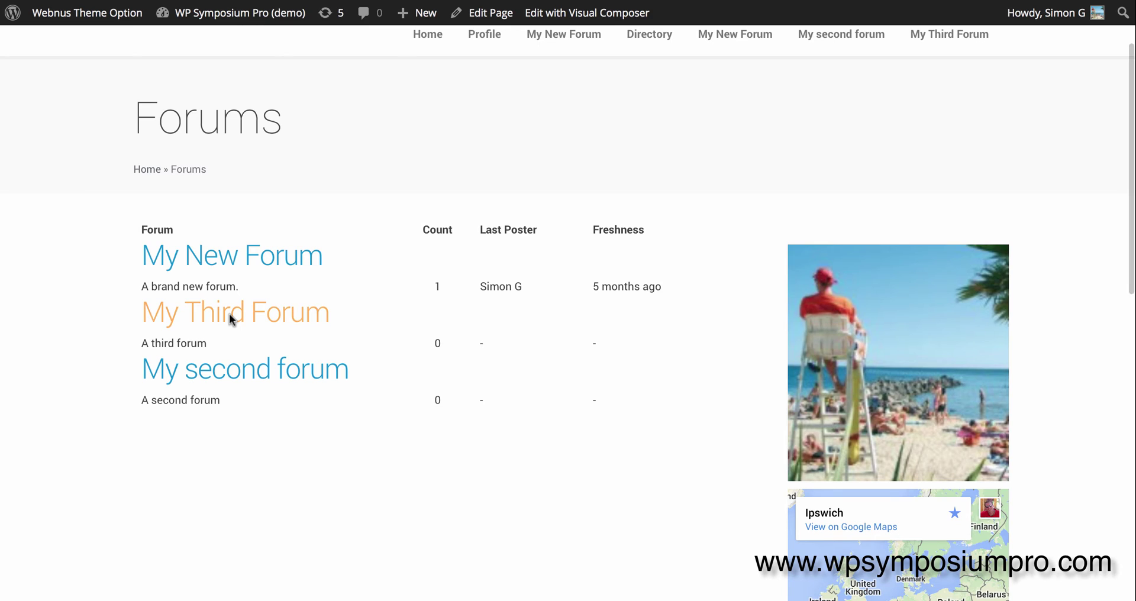
pyautogui.click(231, 319)
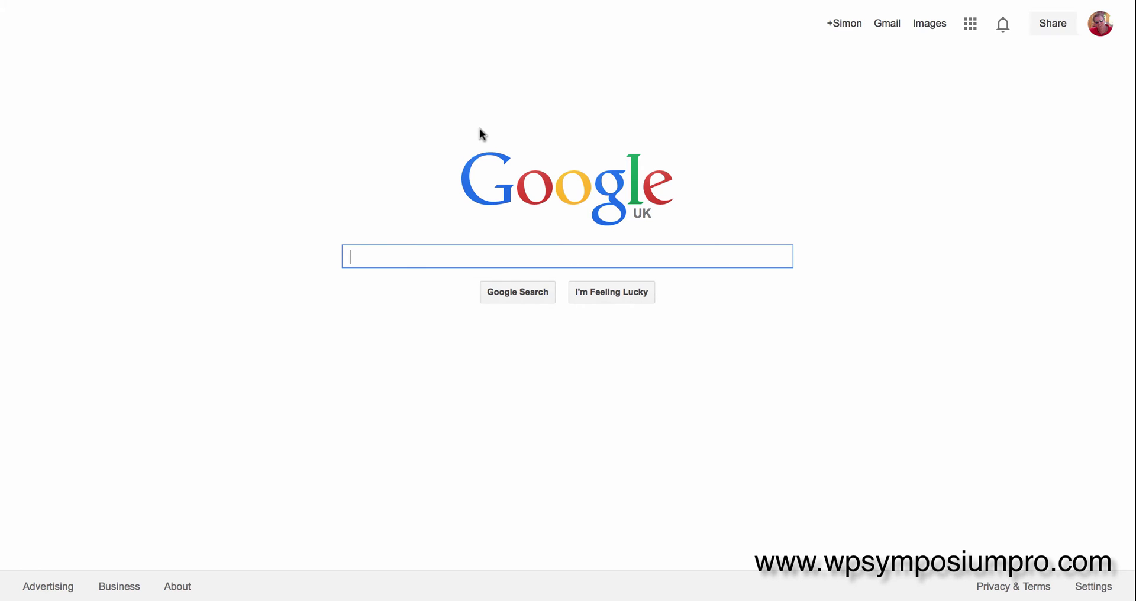
pyautogui.write('www.wp')
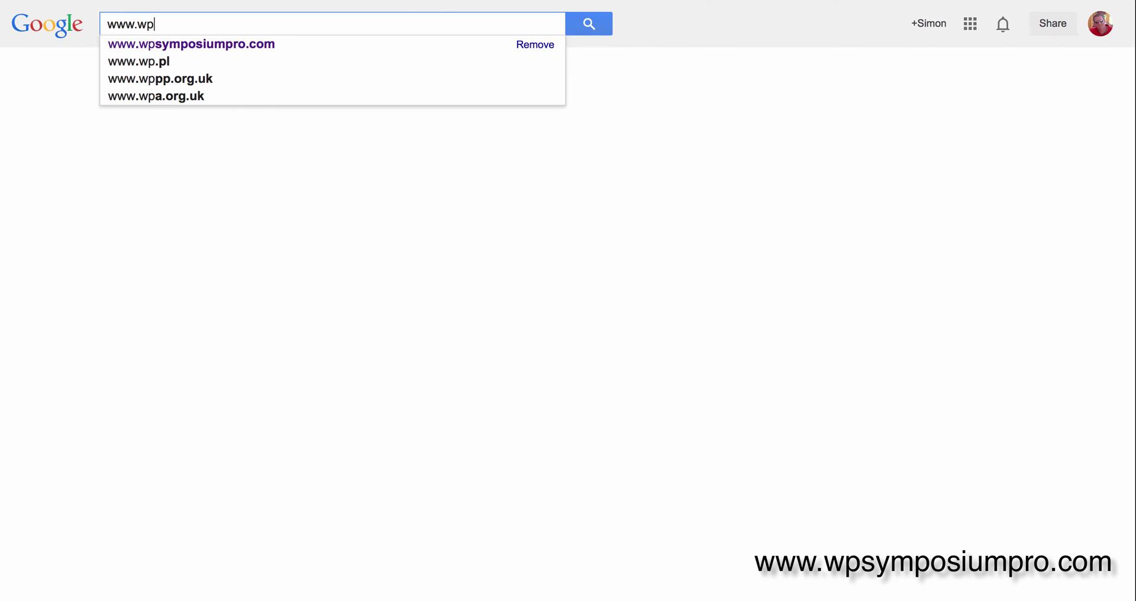
pyautogui.press('Return')
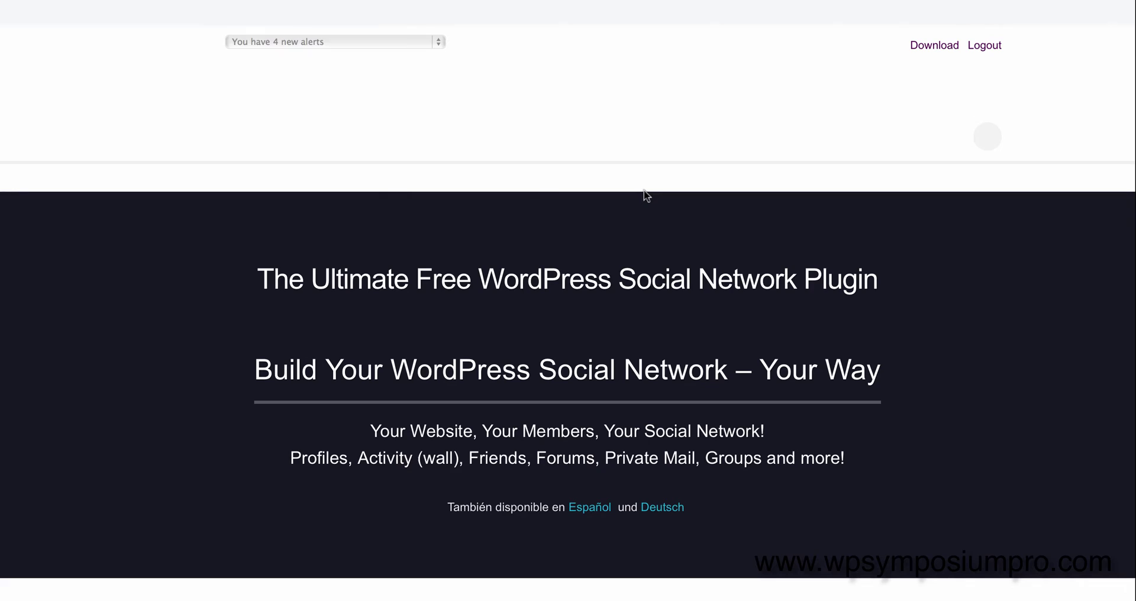
# Open the Forum shortcodes help page from the Shortcodes guide and scroll to the [wps-forums] parameters.
pyautogui.moveTo(695, 148)
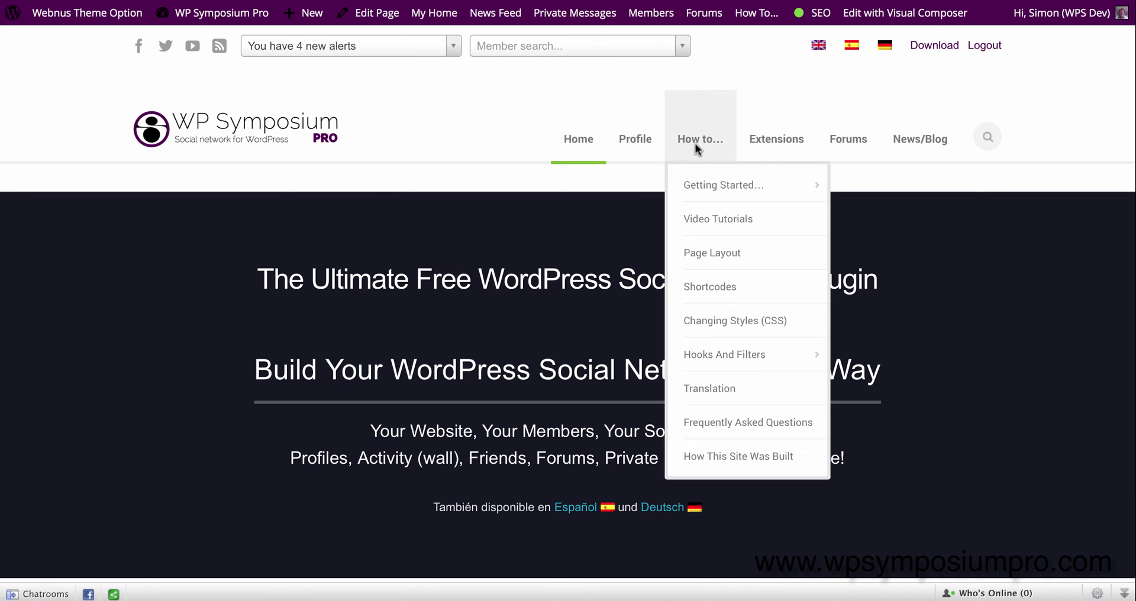
pyautogui.click(705, 286)
pyautogui.scroll(-3, 705, 285)
pyautogui.scroll(-10, 705, 285)
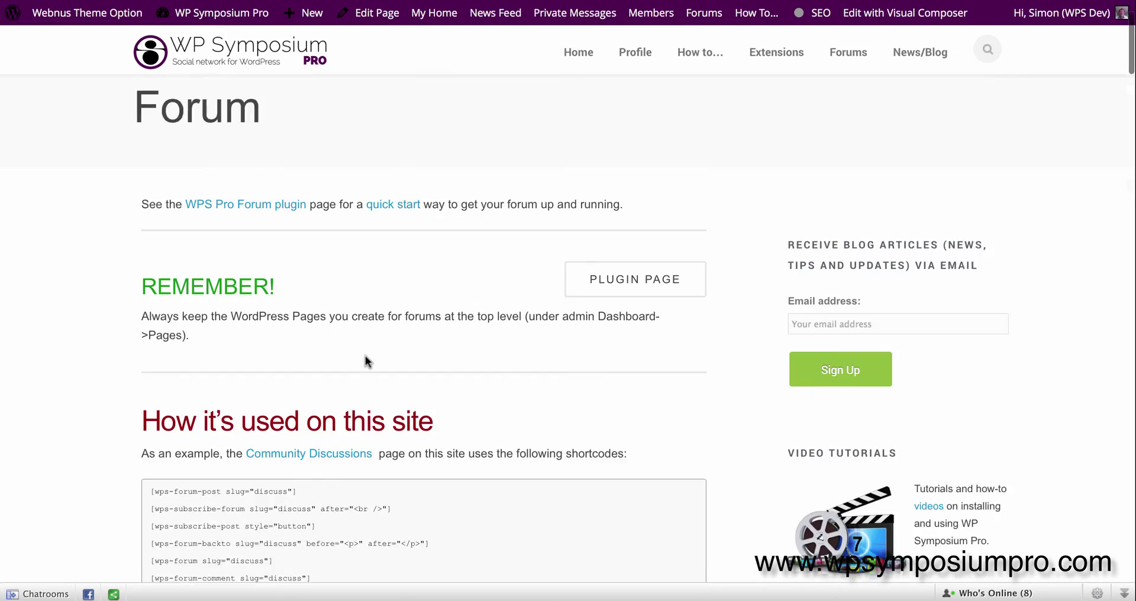
pyautogui.scroll(-8, 367, 361)
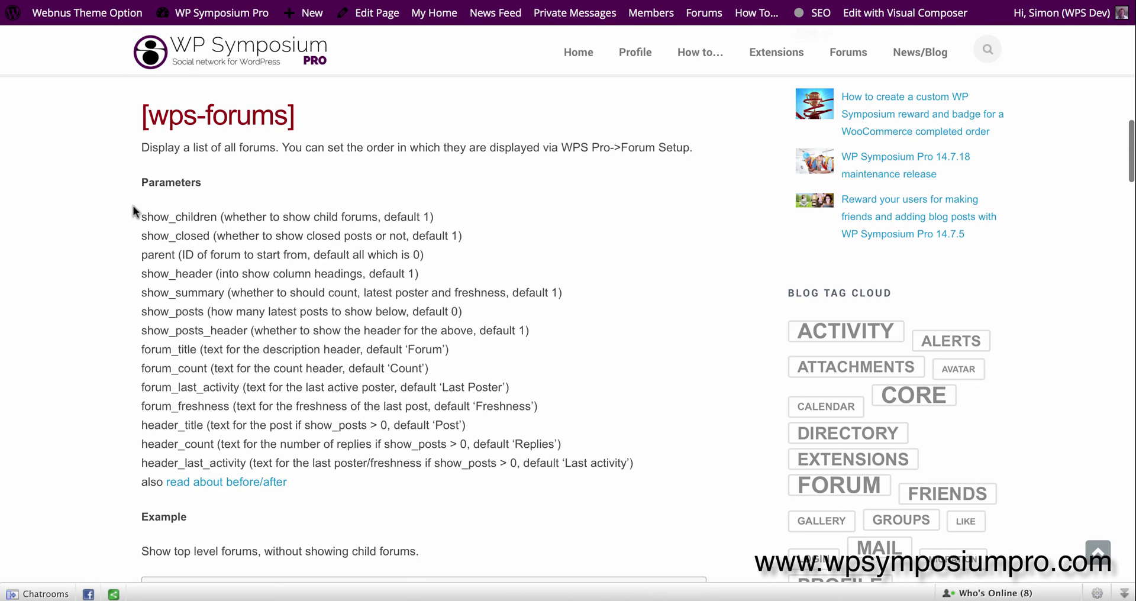
# Compare the [wps-forums] parameters with the demo's Freshness column and select forum_freshness.
pyautogui.moveTo(142, 214); pyautogui.dragTo(643, 461)
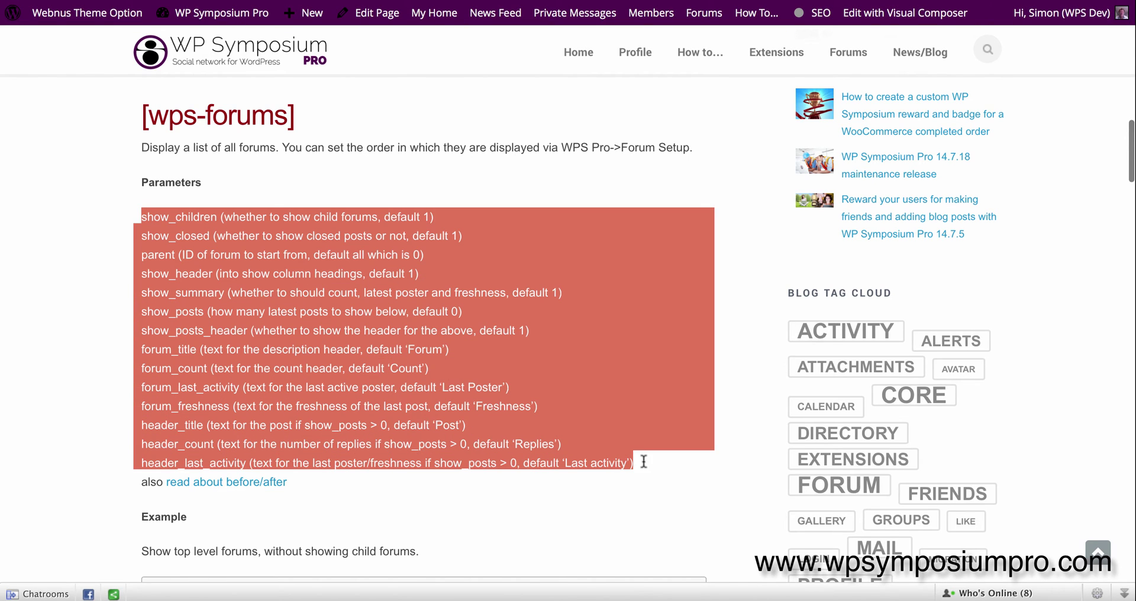
pyautogui.click(99, 347)
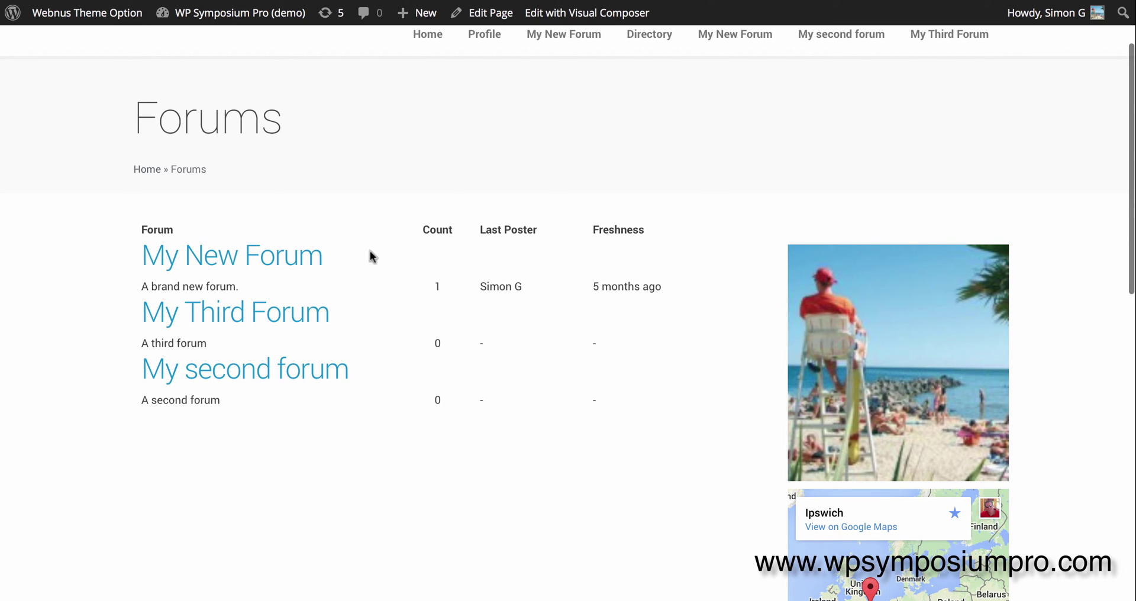
pyautogui.doubleClick(612, 230)
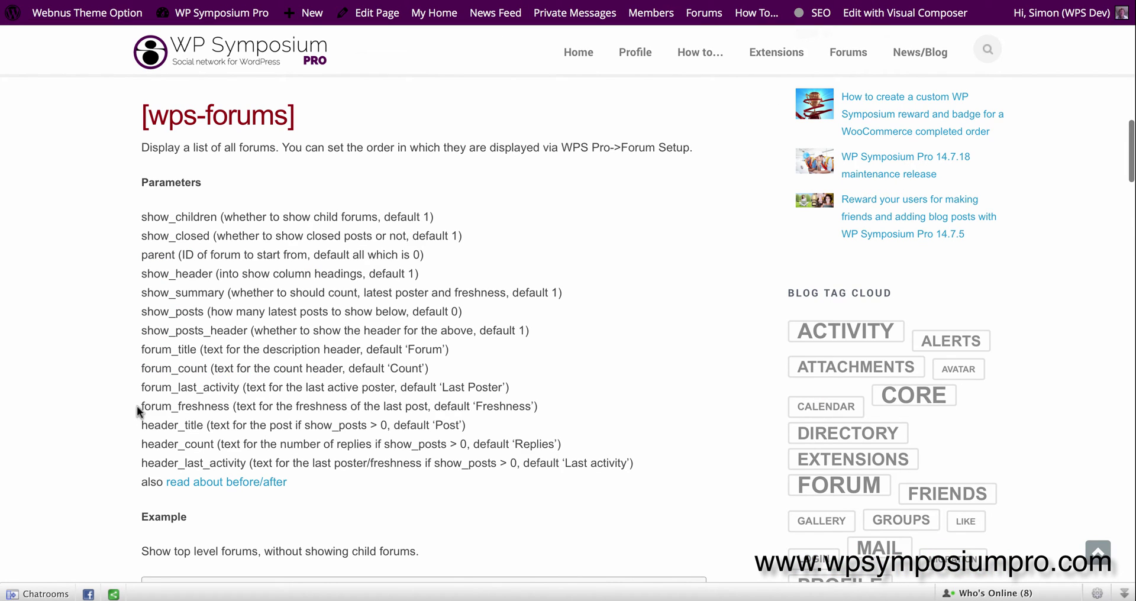
pyautogui.moveTo(141, 407); pyautogui.dragTo(544, 407)
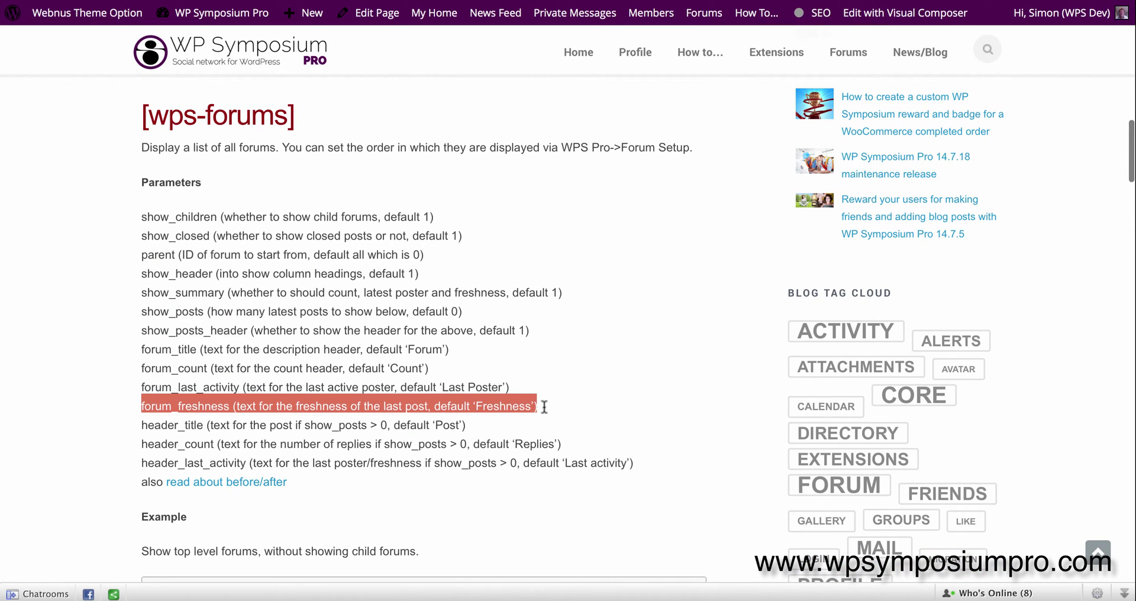
pyautogui.doubleClick(191, 406)
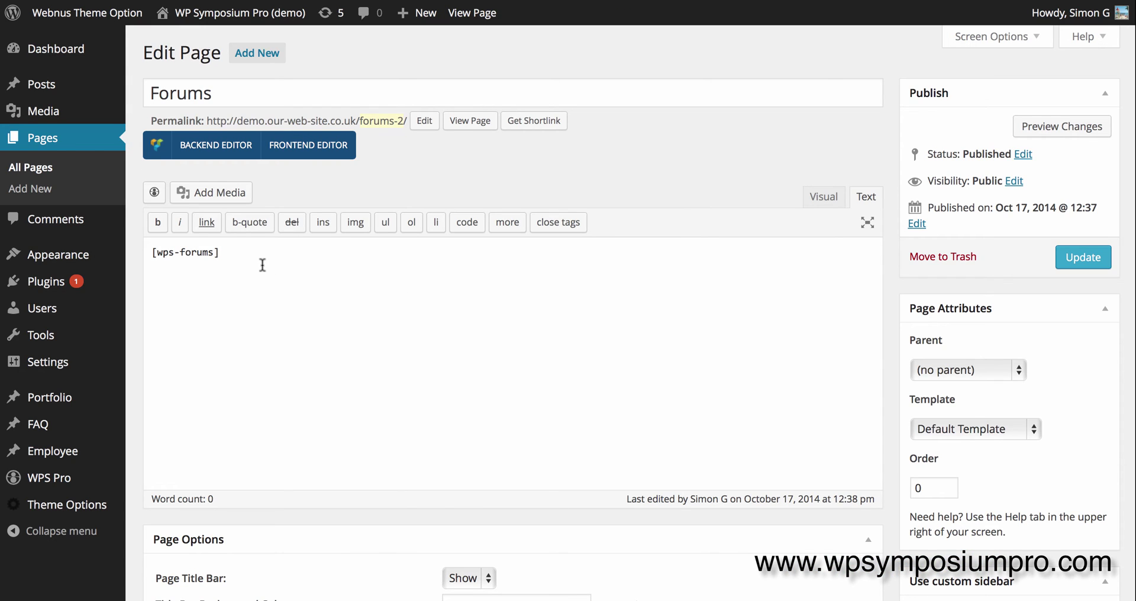
# Add forum_freshness="How fresh?" inside the Forums page's [wps-forums] shortcode.
pyautogui.click(818, 200)
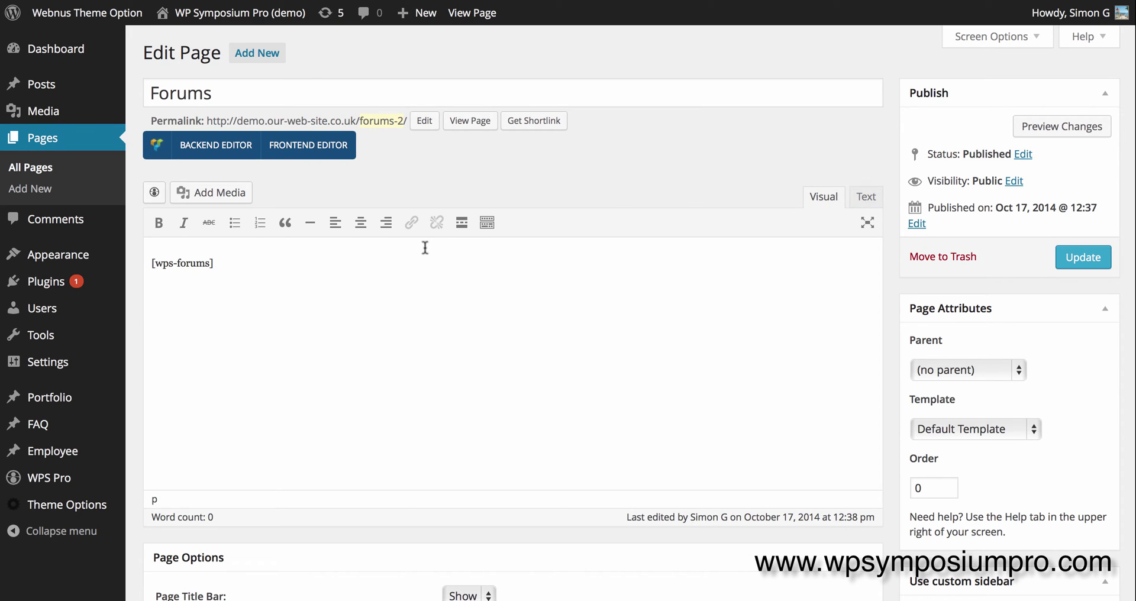
pyautogui.click(209, 264)
pyautogui.write('forum_freshness')
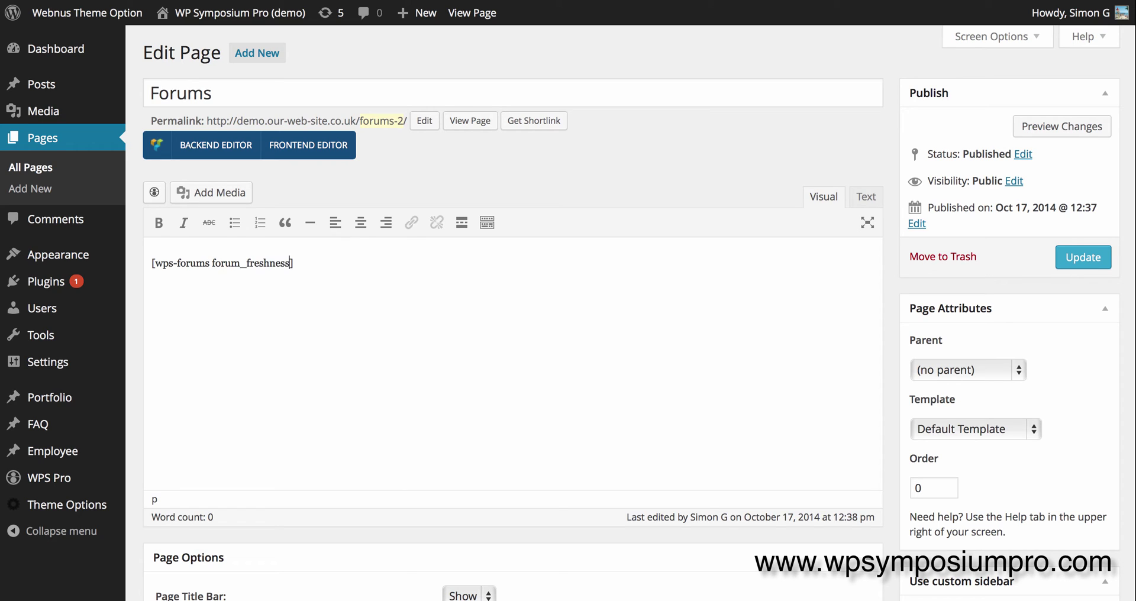
pyautogui.write('="How fresh?"')
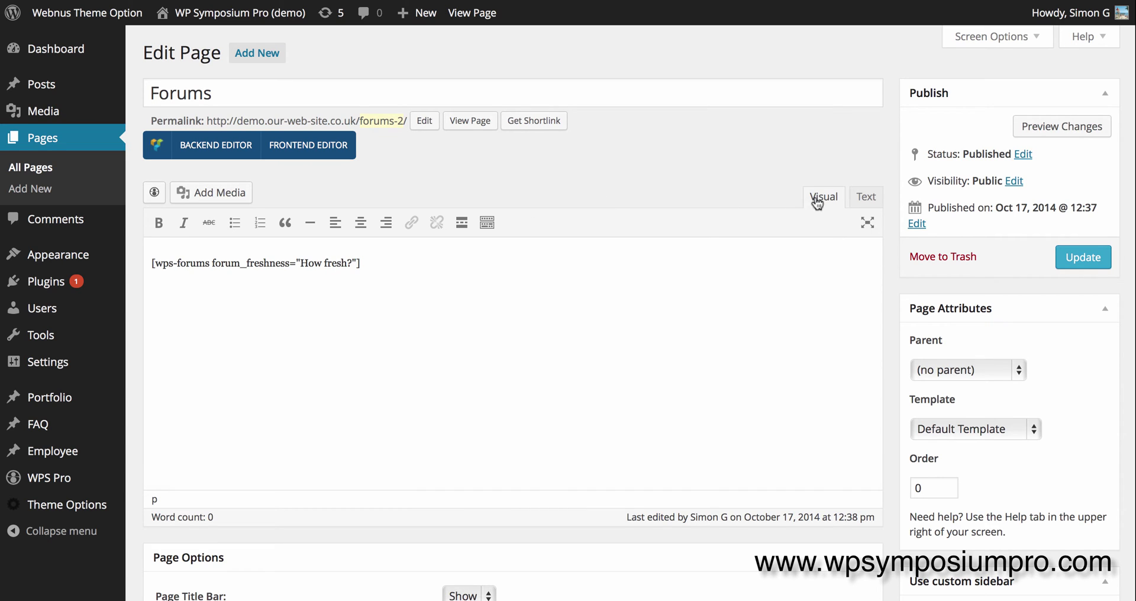
pyautogui.click(865, 197)
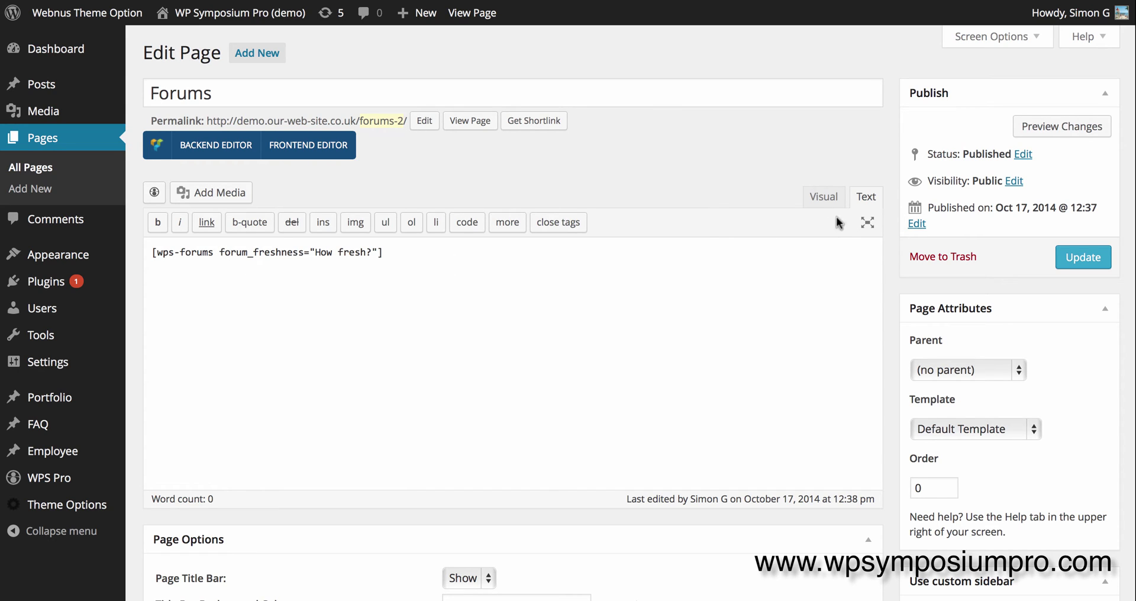
pyautogui.click(824, 197)
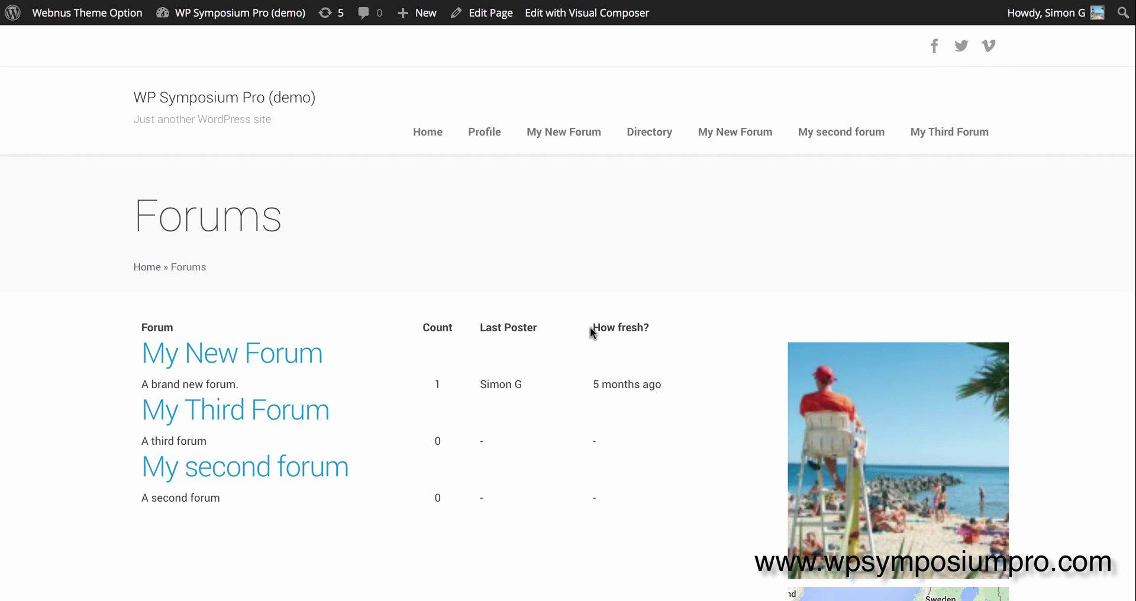
# Replace "How fresh?" with "Last post" in the shortcode, update the page and view it.
pyautogui.moveTo(592, 333); pyautogui.dragTo(652, 322)
pyautogui.click(656, 327)
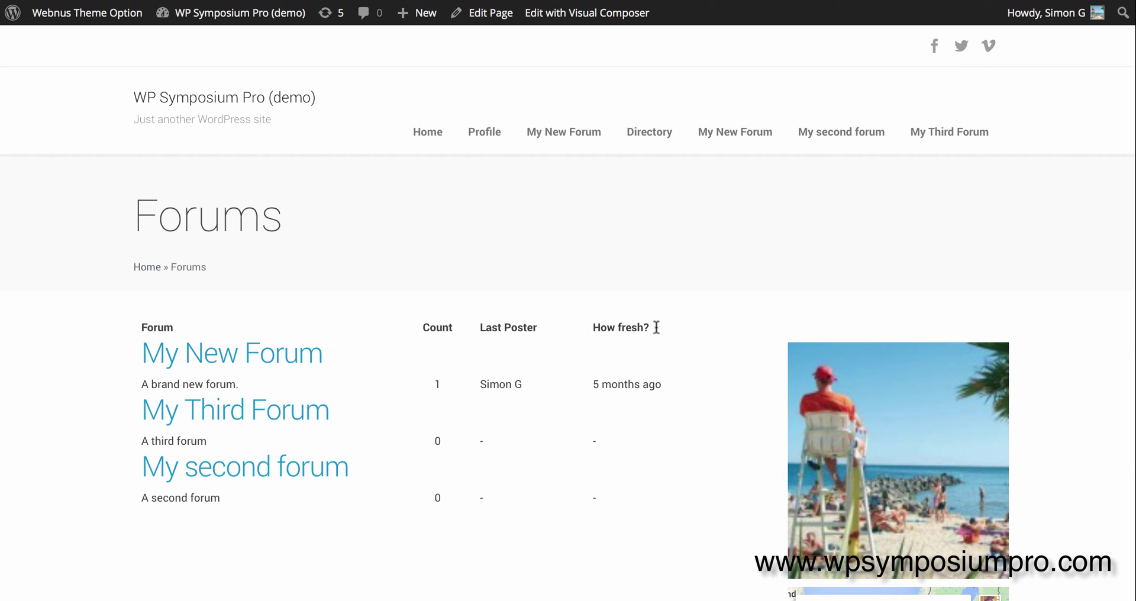
pyautogui.click(482, 13)
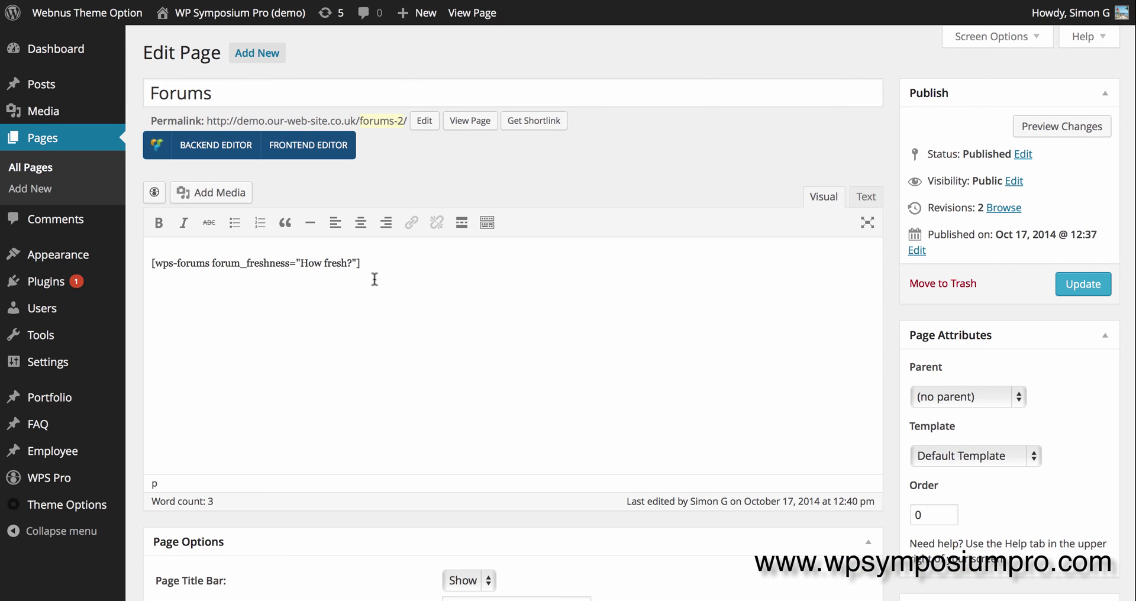
pyautogui.moveTo(299, 261); pyautogui.dragTo(355, 262)
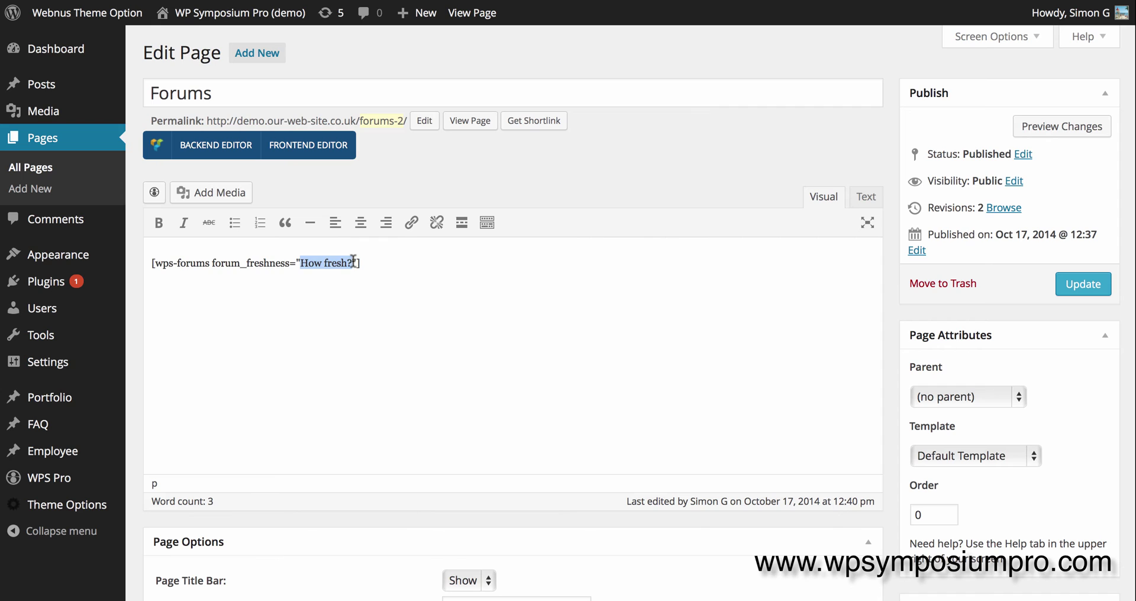
pyautogui.write('Last post')
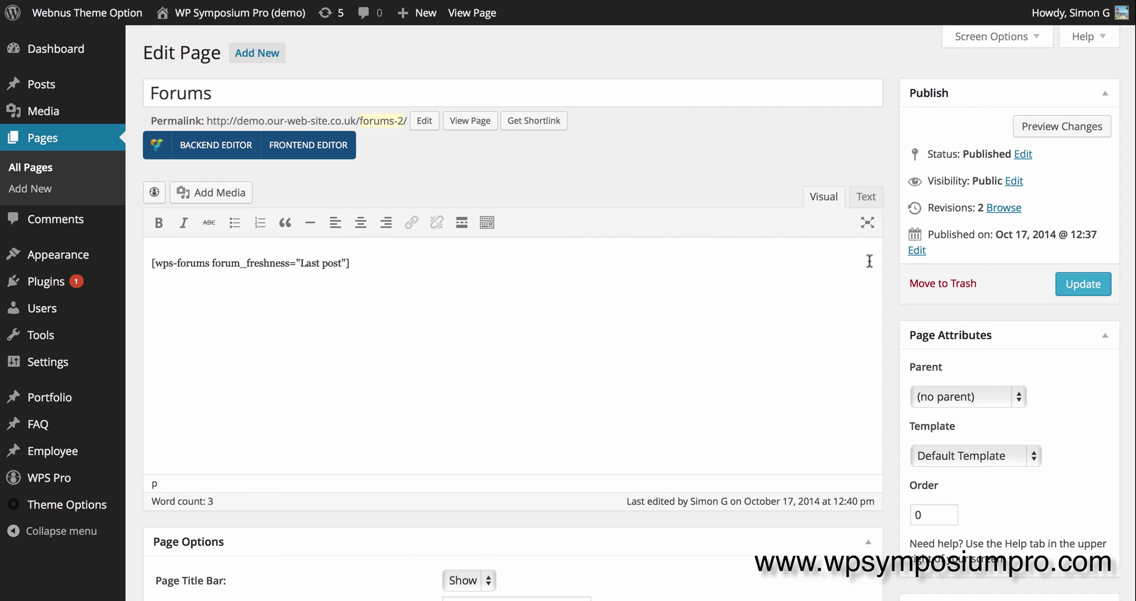
pyautogui.click(1084, 285)
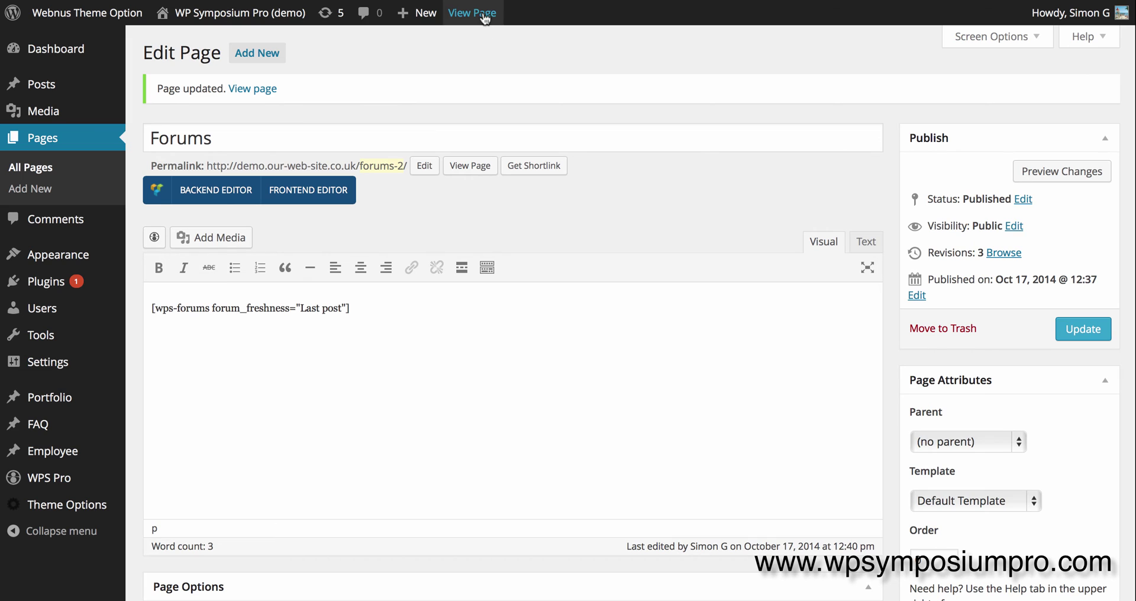
pyautogui.click(484, 15)
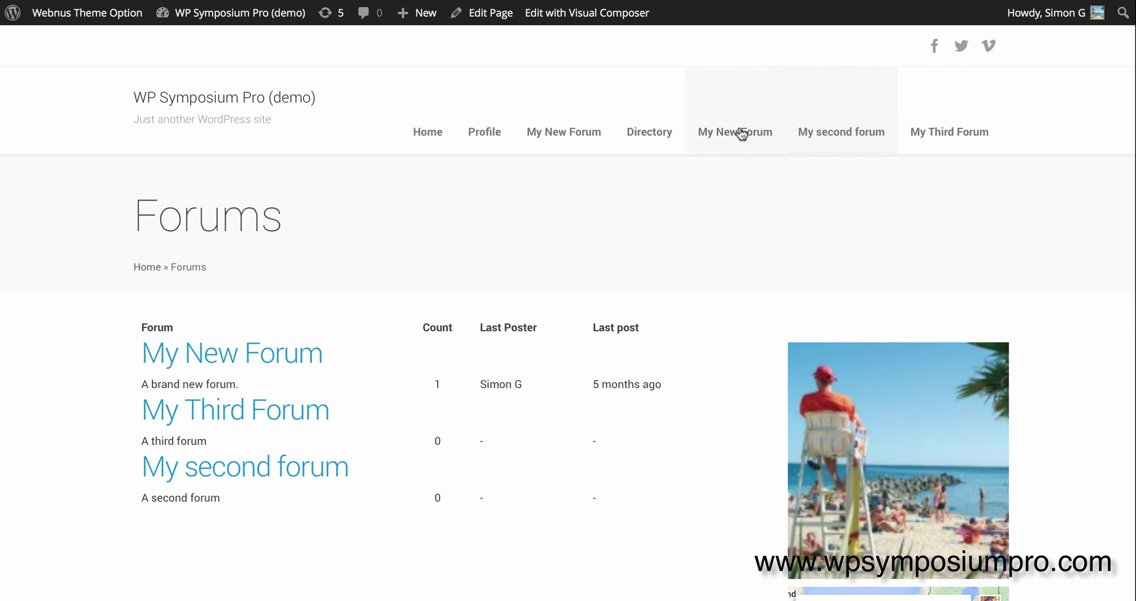
# Add the Forums page to the Main Menu.
pyautogui.moveTo(281, 17)
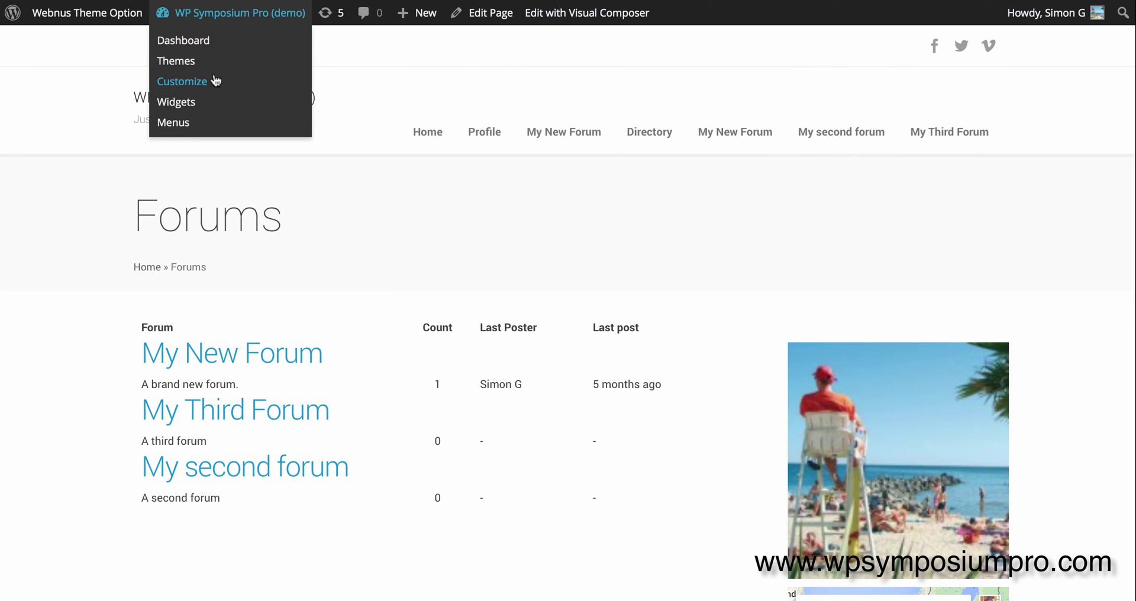
pyautogui.click(187, 125)
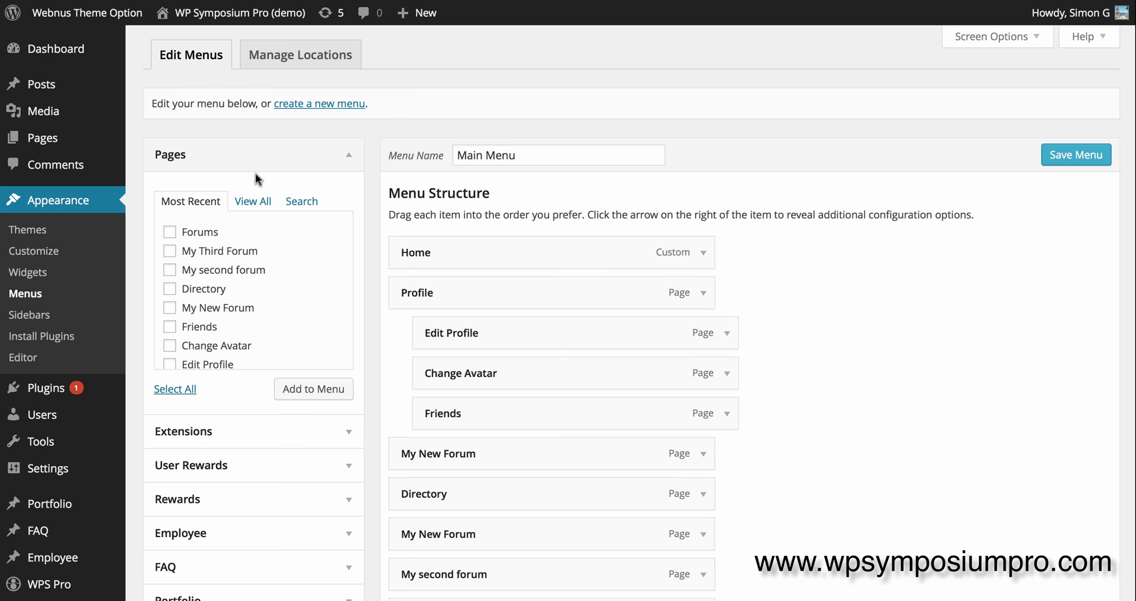
pyautogui.click(170, 232)
pyautogui.click(305, 392)
pyautogui.scroll(-4, 819, 399)
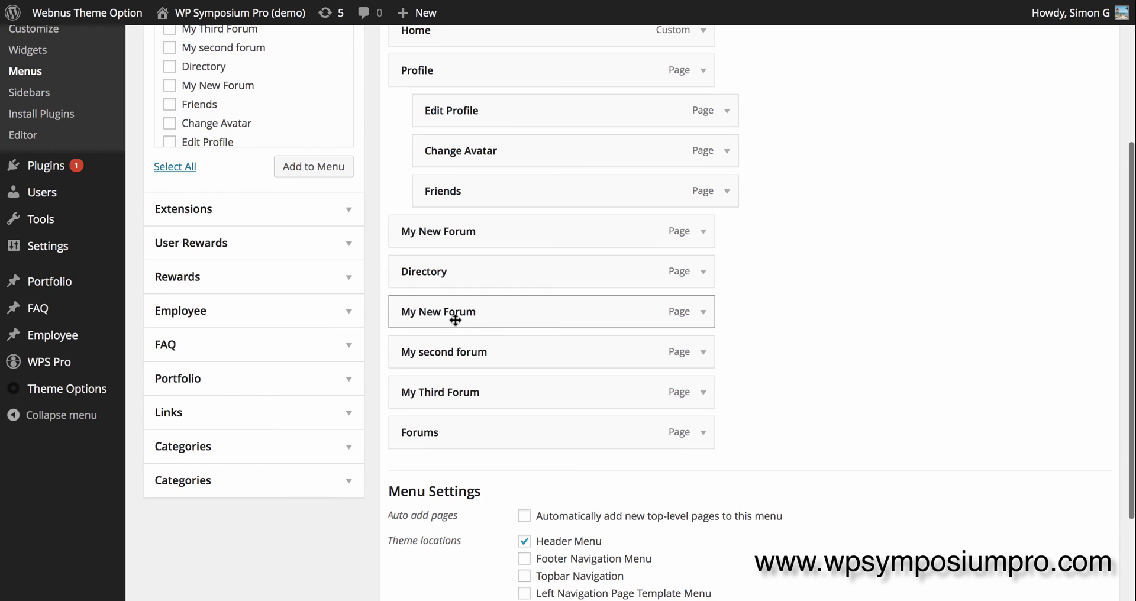
# Remove the duplicate My New Forum entry and nest all three forums under Forums.
pyautogui.click(704, 233)
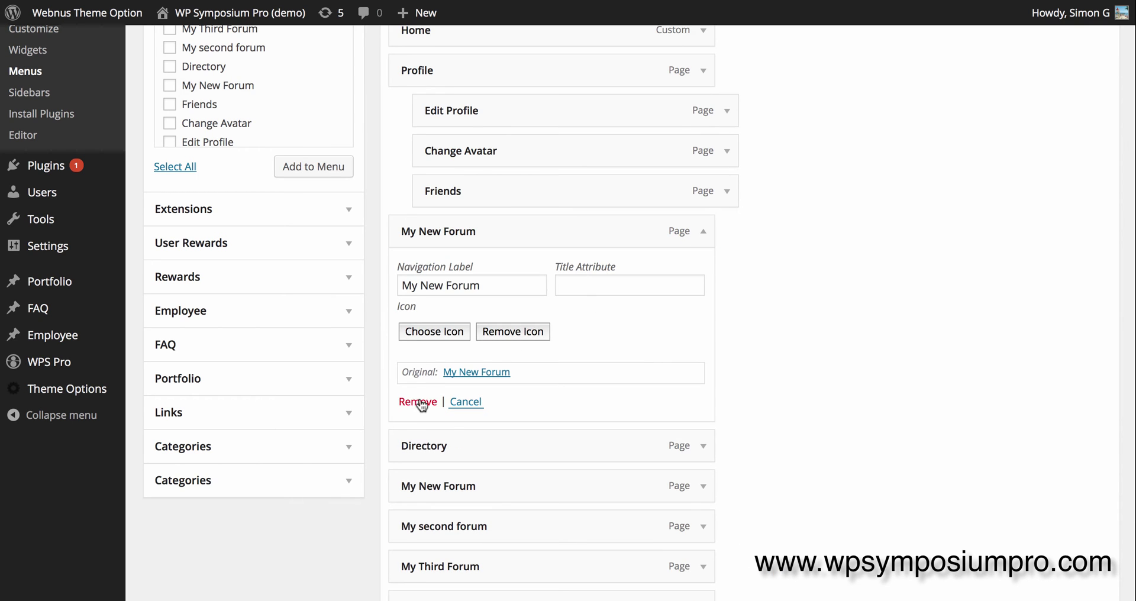
pyautogui.click(416, 410)
pyautogui.moveTo(472, 278); pyautogui.dragTo(500, 419)
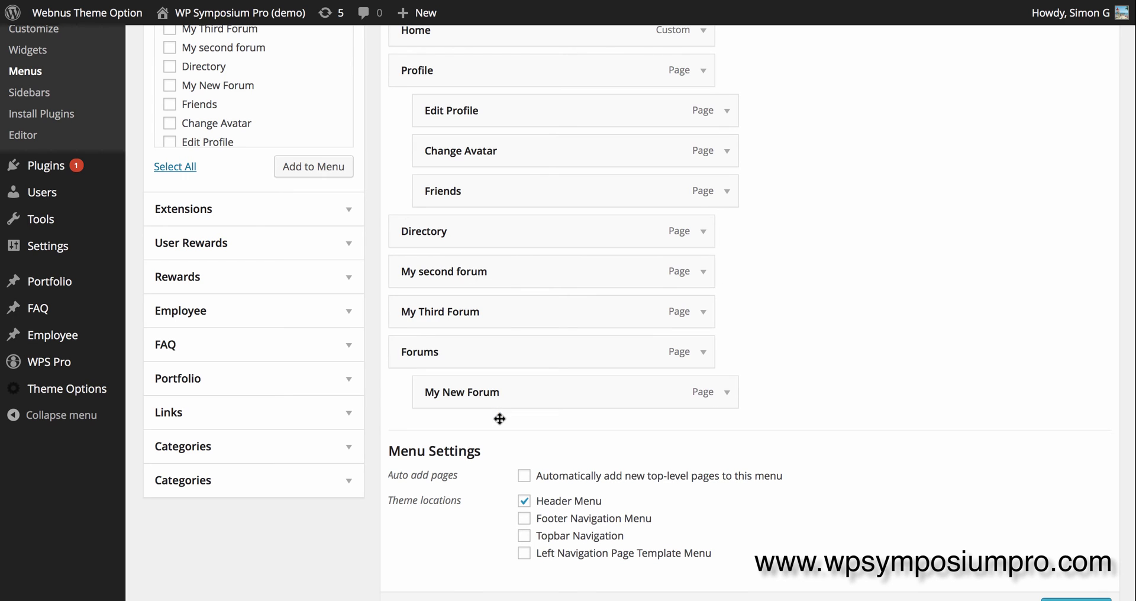
pyautogui.moveTo(459, 275); pyautogui.dragTo(460, 408)
pyautogui.moveTo(461, 272); pyautogui.dragTo(452, 408)
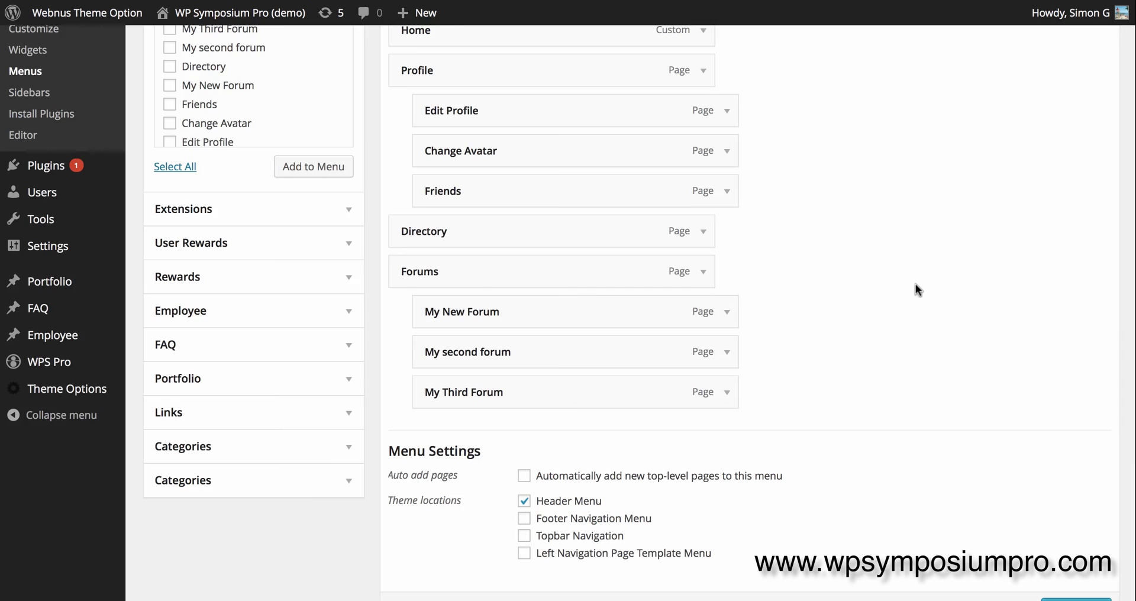
pyautogui.scroll(5, 918, 286)
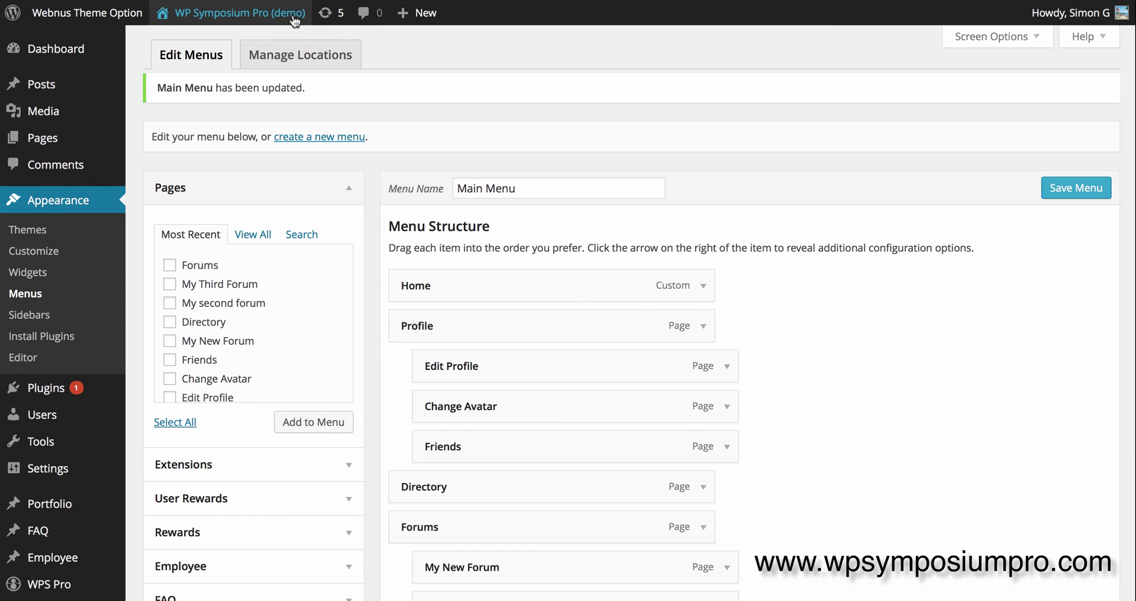
# Visit the live site and open the Forums menu listing all three forums.
pyautogui.moveTo(292, 20)
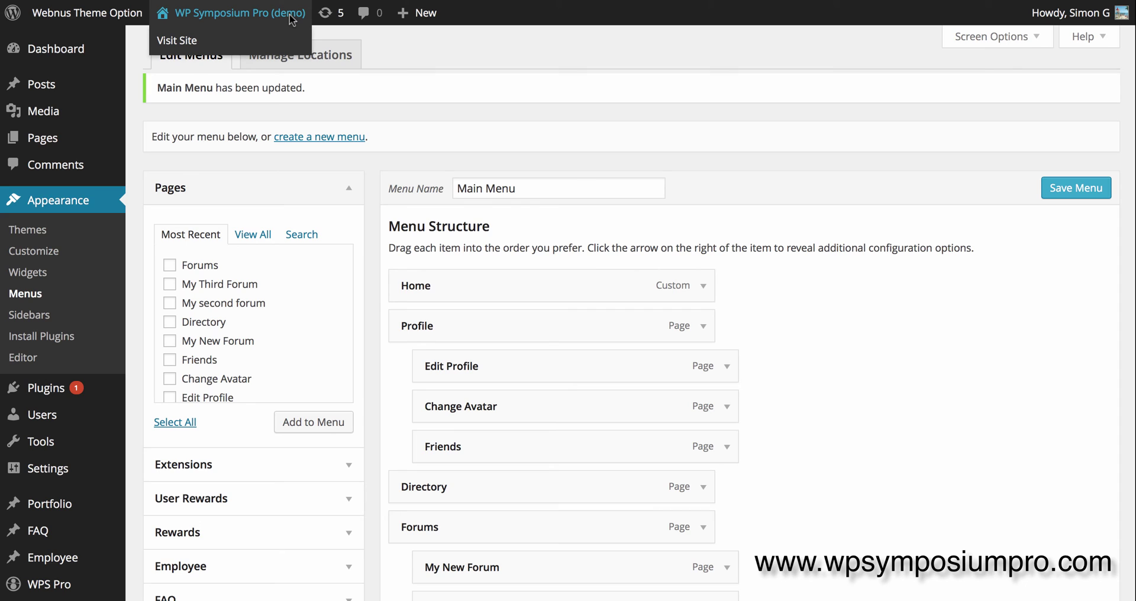
pyautogui.click(290, 13)
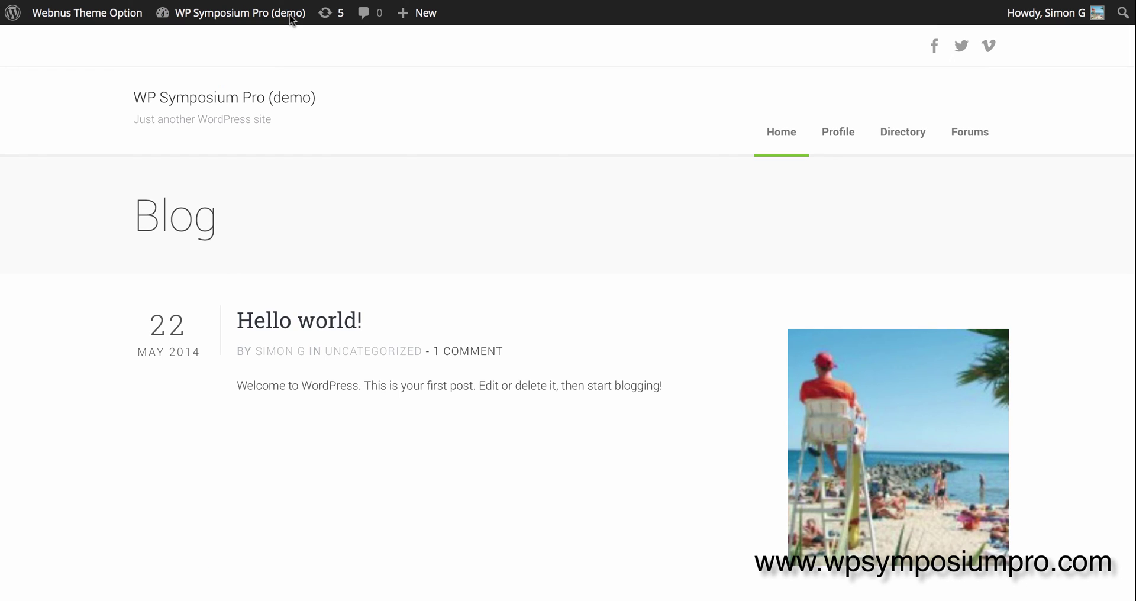
pyautogui.moveTo(971, 137)
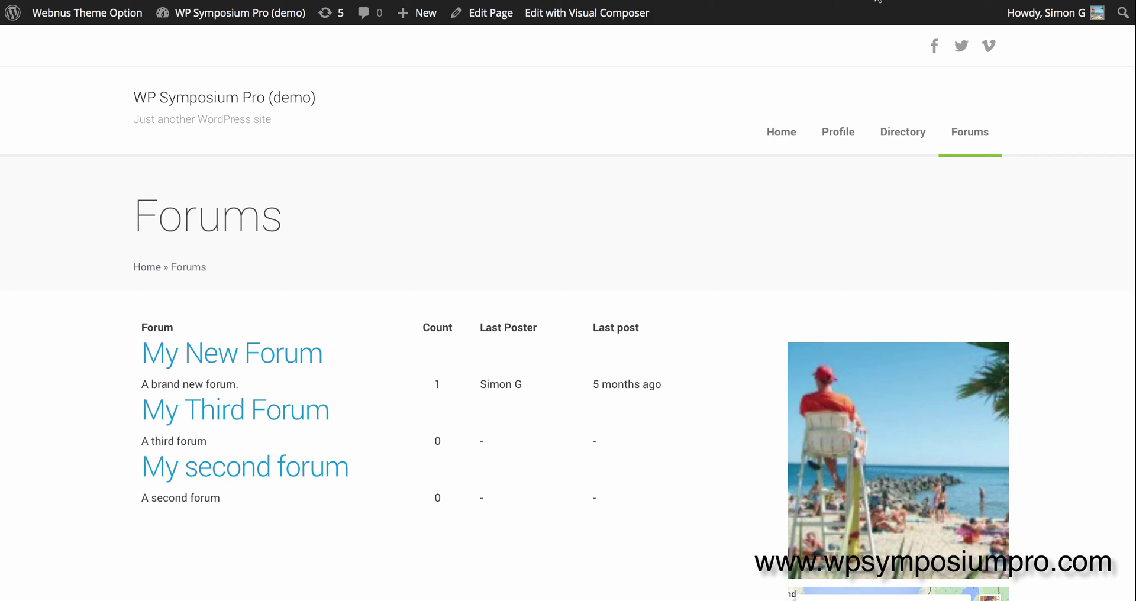
# Review the show_posts and show_posts_header parameters in the wps-forums documentation.
pyautogui.click(941, 2)
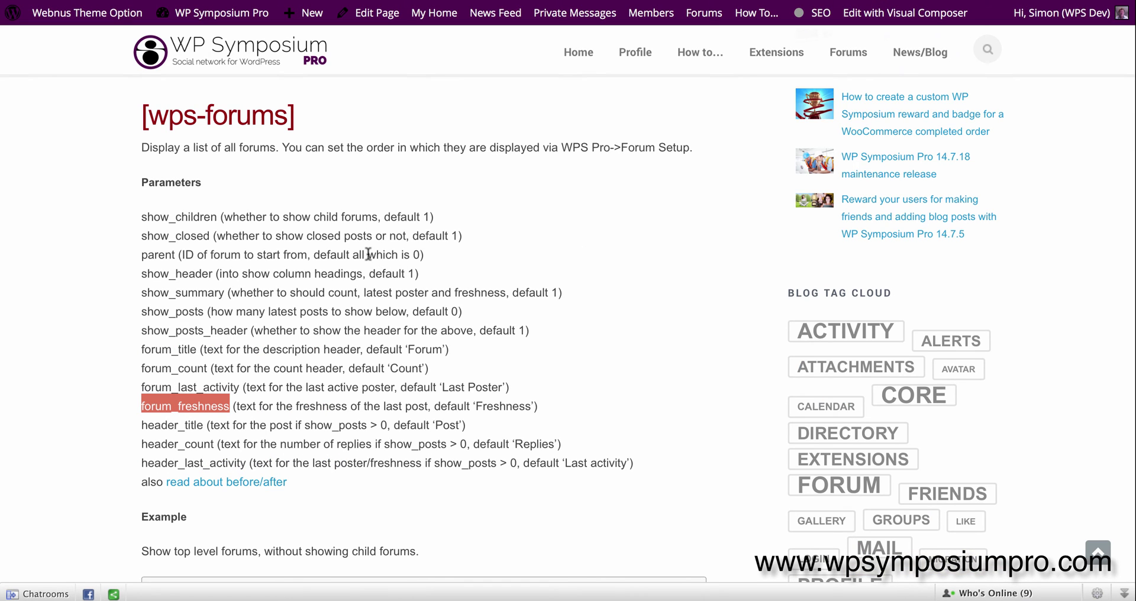
pyautogui.moveTo(132, 310); pyautogui.dragTo(486, 316)
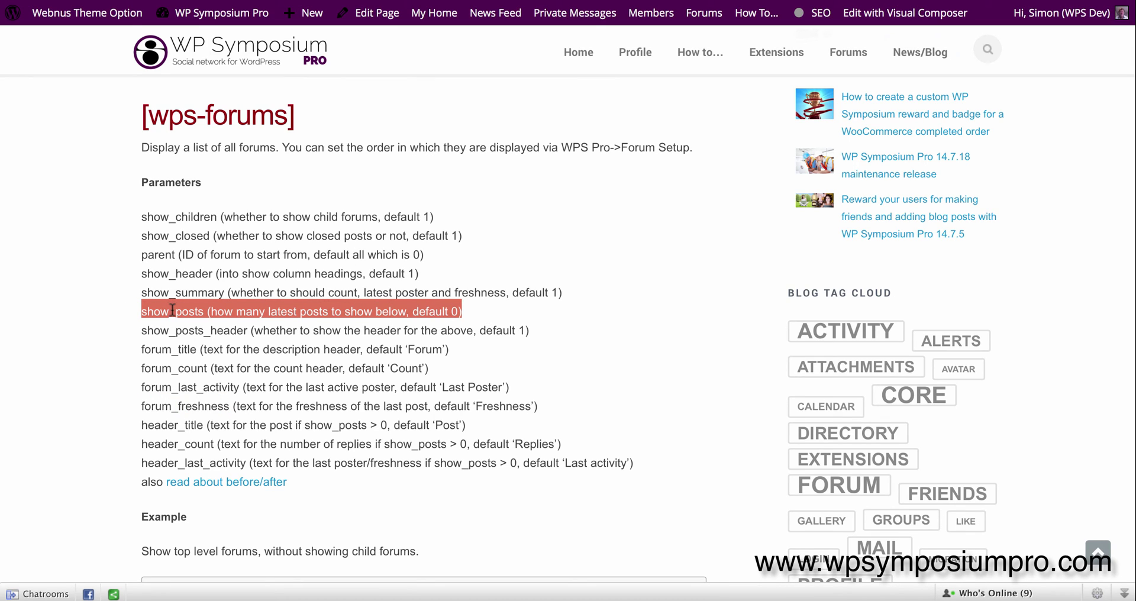
pyautogui.click(197, 311)
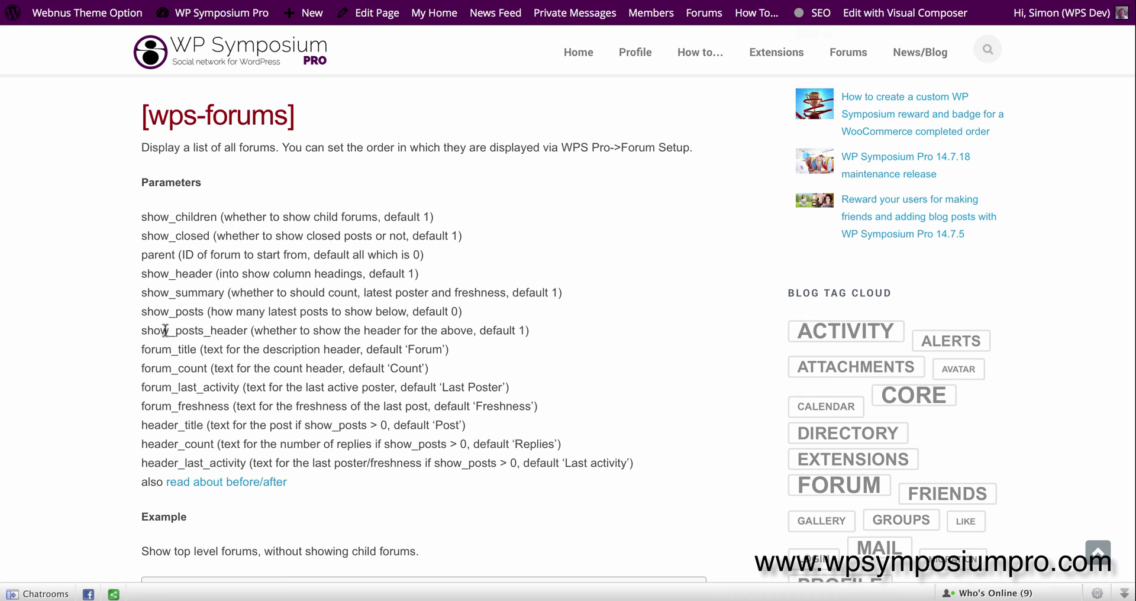
pyautogui.moveTo(142, 331); pyautogui.dragTo(536, 332)
pyautogui.click(536, 331)
# Scroll through the wpsymposiumpro.com Forums page to see recent posts under each forum.
pyautogui.scroll(20, 594, 190)
pyautogui.moveTo(731, 162)
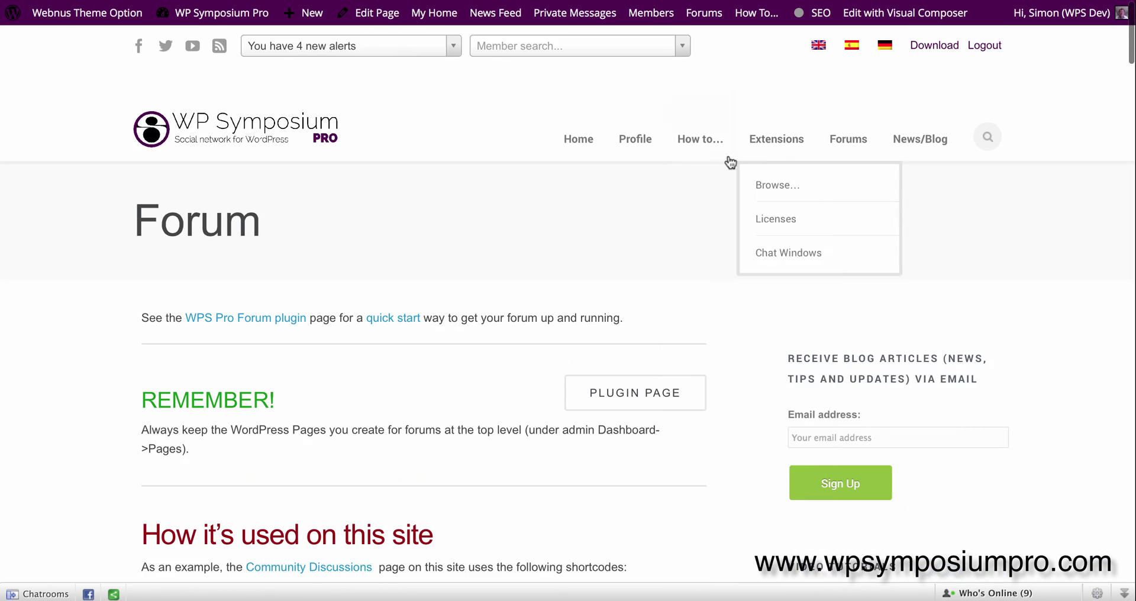
pyautogui.moveTo(841, 145)
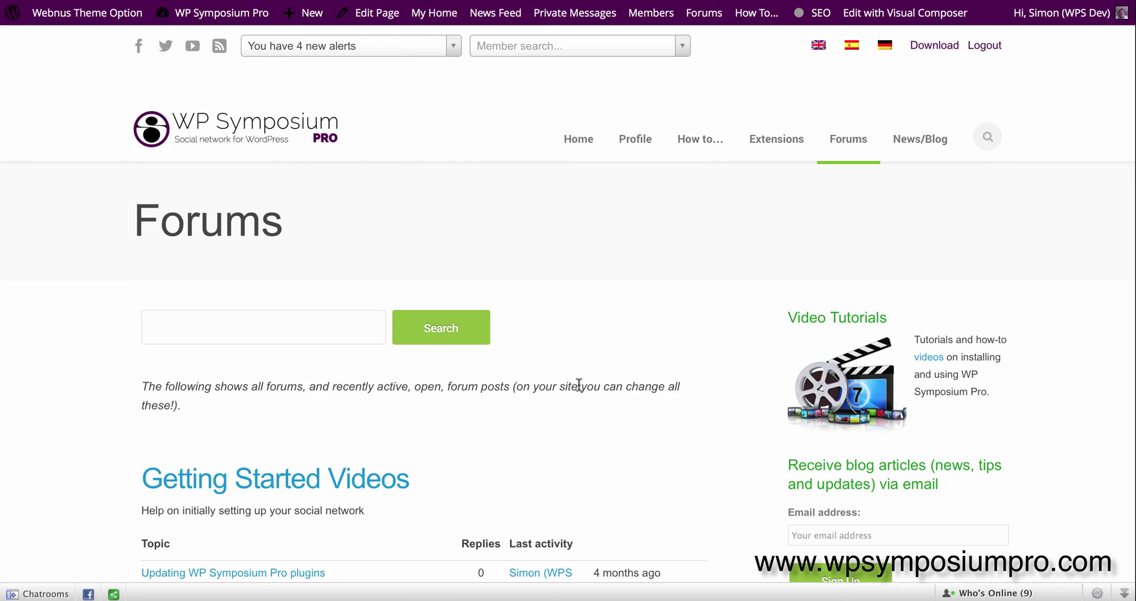
pyautogui.scroll(-6, 577, 385)
pyautogui.scroll(-10, 579, 390)
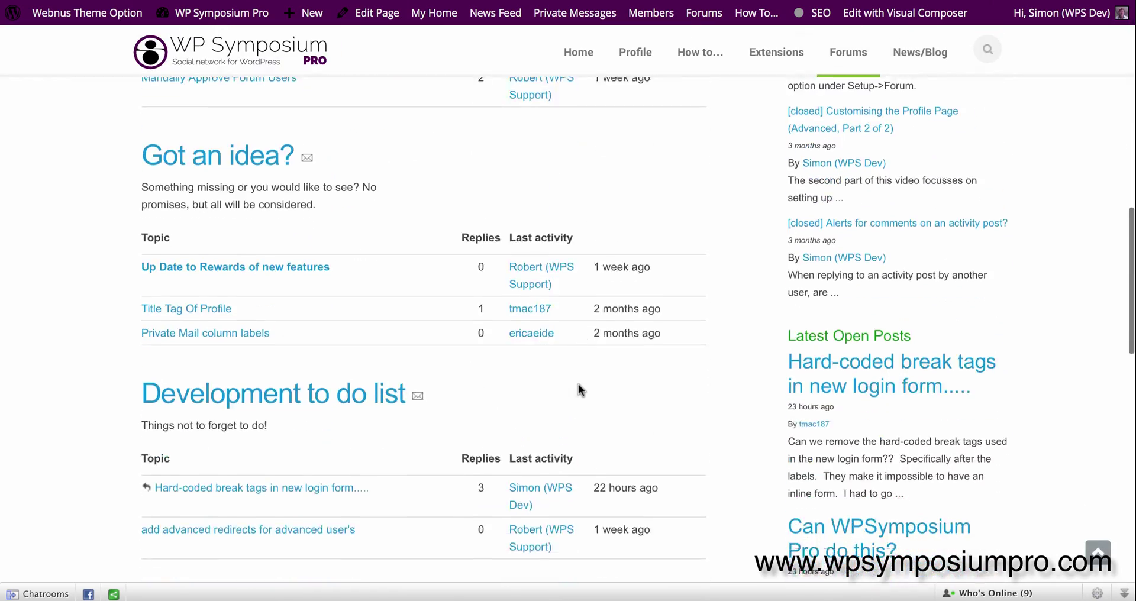
pyautogui.scroll(16, 578, 383)
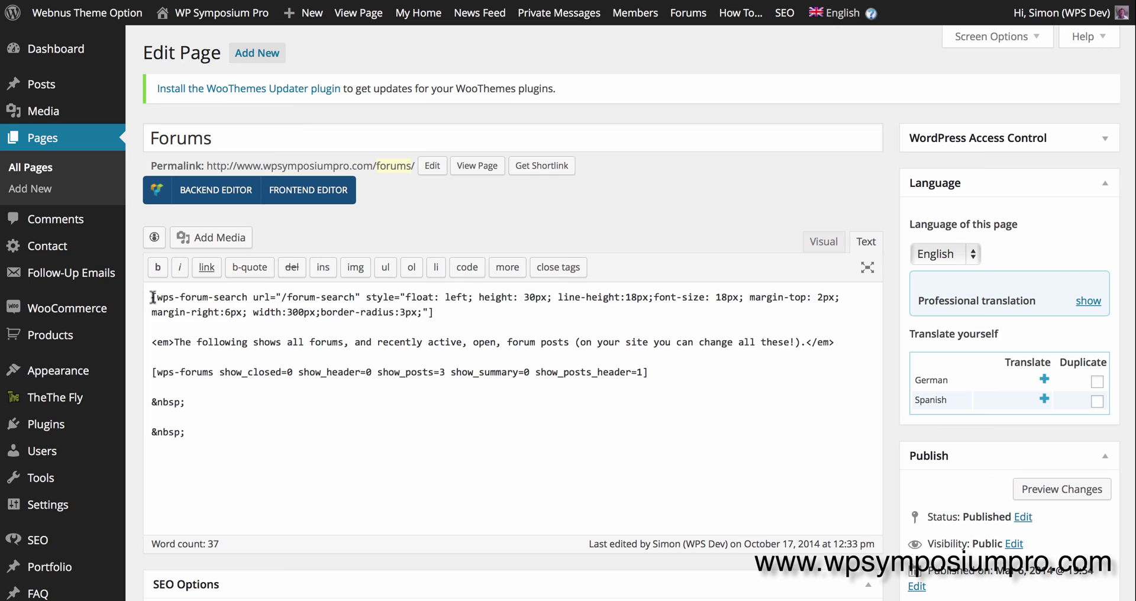
# Copy the [wps-forums show_closed=0 show_header=0 show_posts=3 show_summary=0 show_posts_header=1] shortcode from the page source.
pyautogui.moveTo(153, 296); pyautogui.dragTo(479, 312)
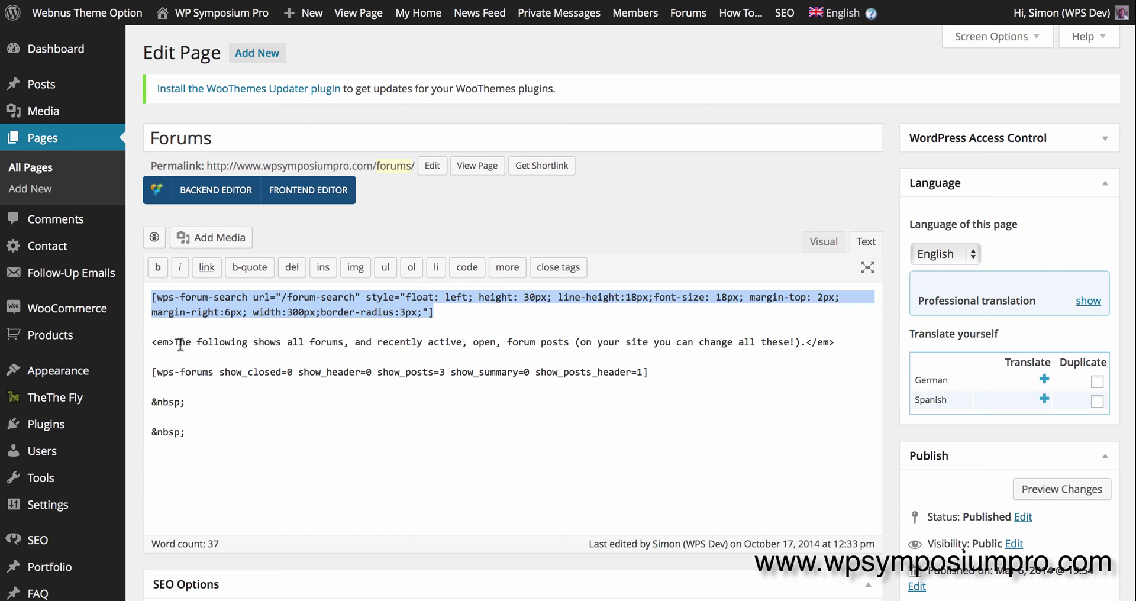
pyautogui.click(157, 342)
pyautogui.moveTo(157, 342); pyautogui.dragTo(854, 337)
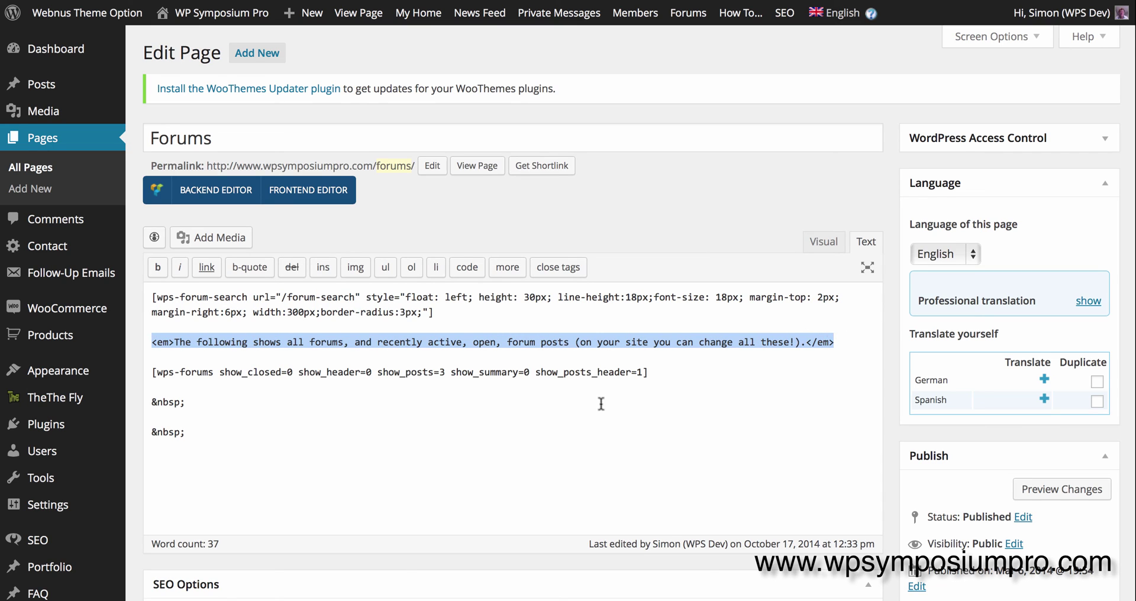
pyautogui.click(464, 406)
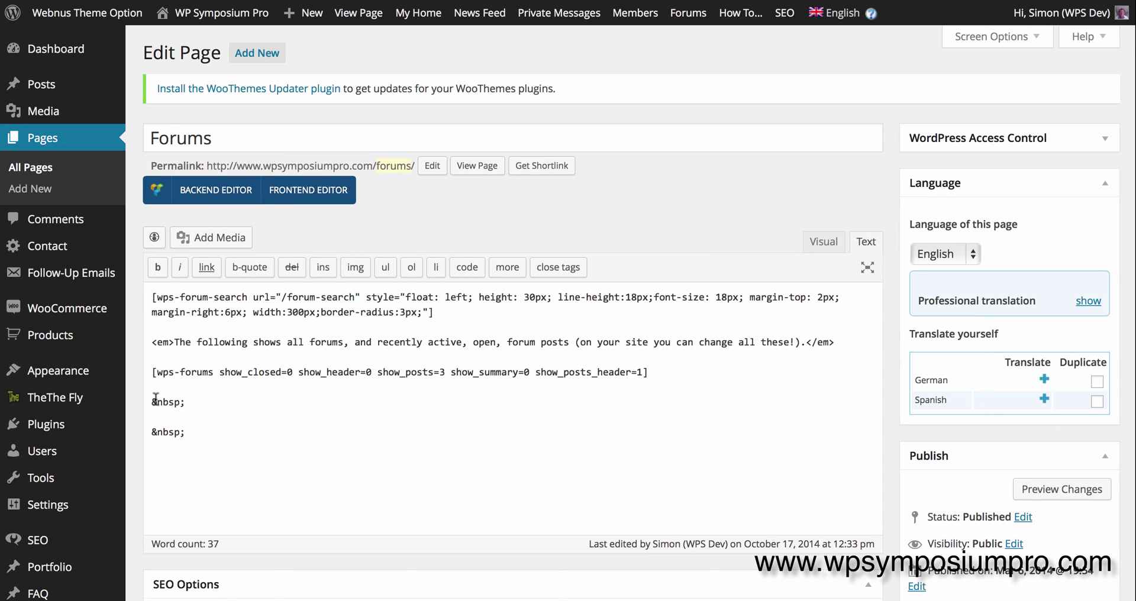
pyautogui.moveTo(152, 402); pyautogui.dragTo(201, 438)
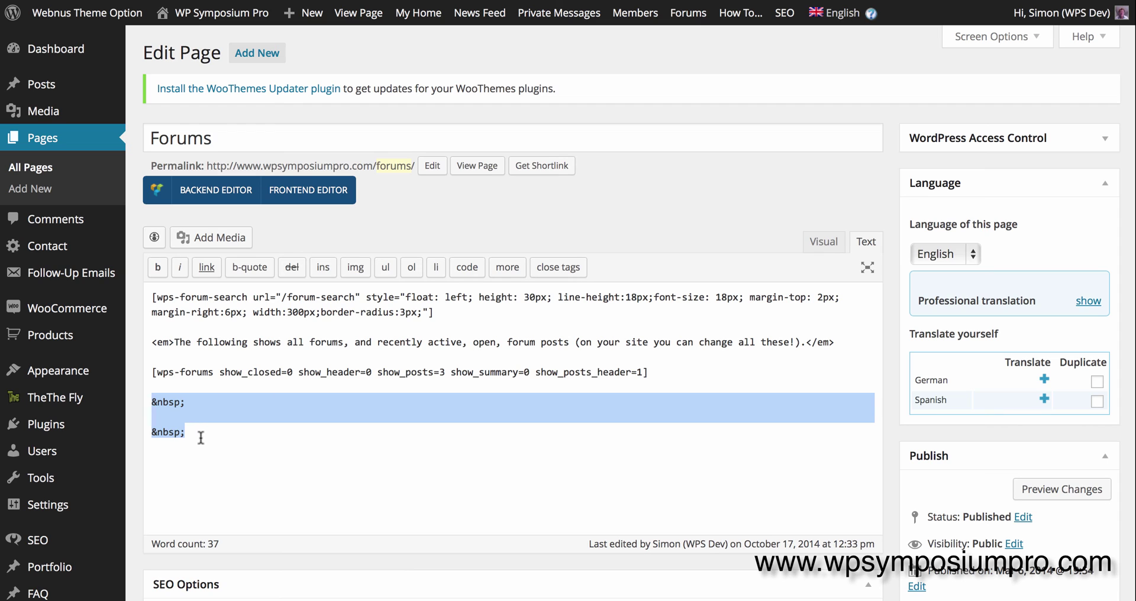
pyautogui.click(154, 373)
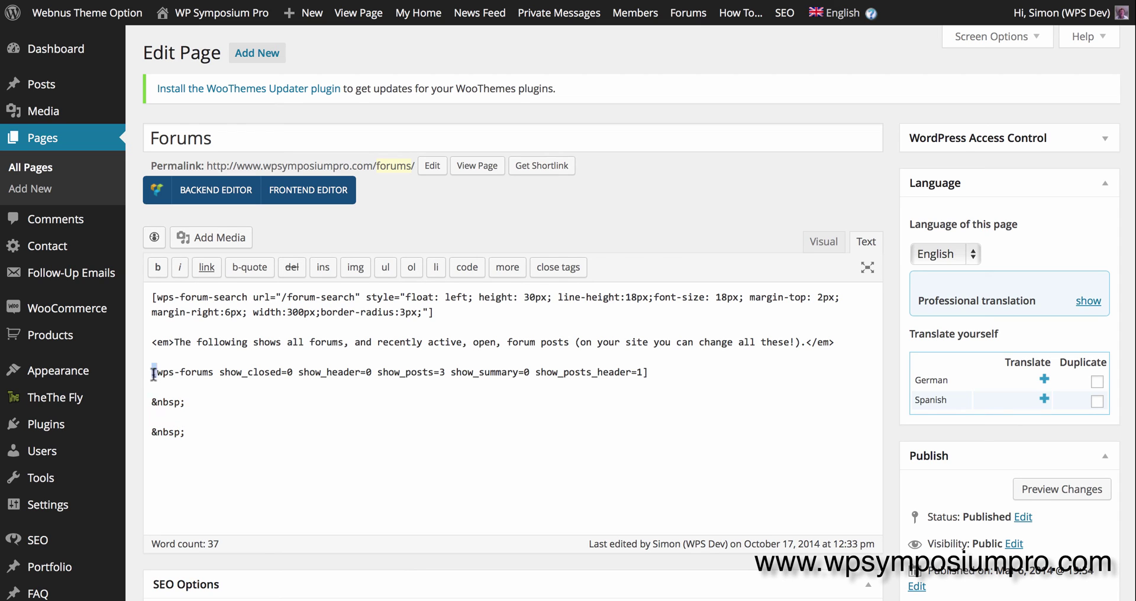
pyautogui.moveTo(153, 372); pyautogui.dragTo(654, 373)
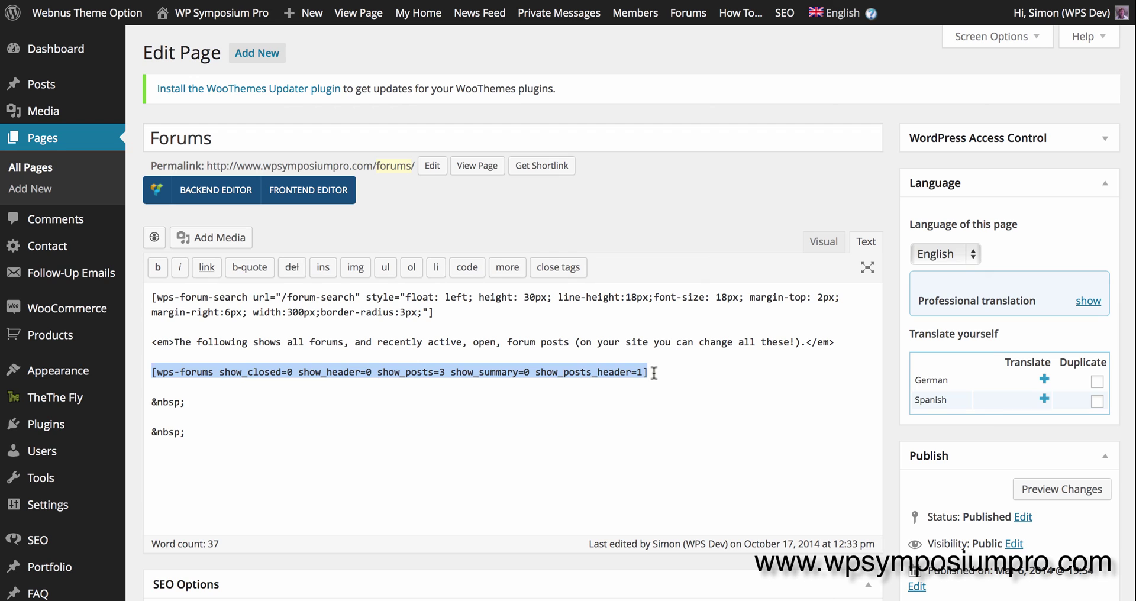
pyautogui.rightClick(615, 374)
pyautogui.click(649, 437)
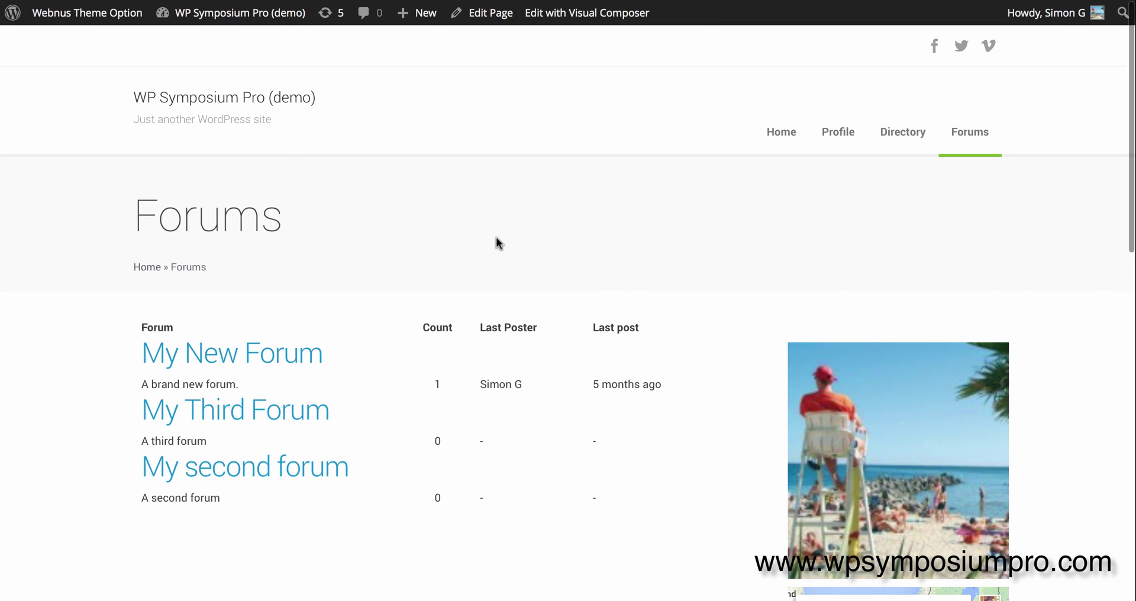
# Paste the copied wps-forums shortcode into the demo Forums page and delete the old forum_freshness line.
pyautogui.click(502, 17)
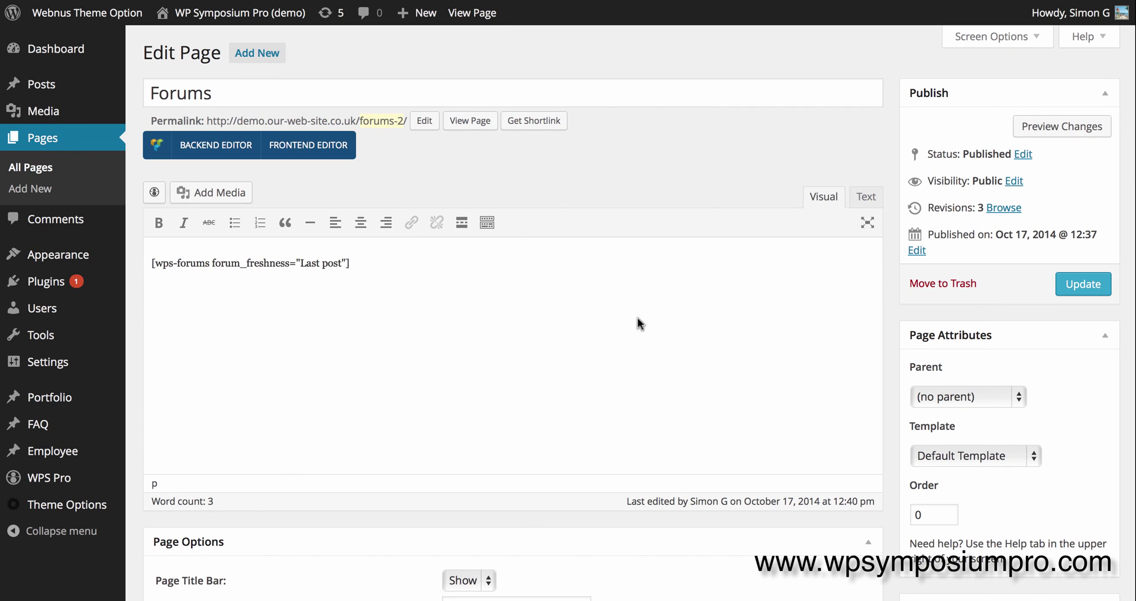
pyautogui.press('Return')
pyautogui.press('super+v')
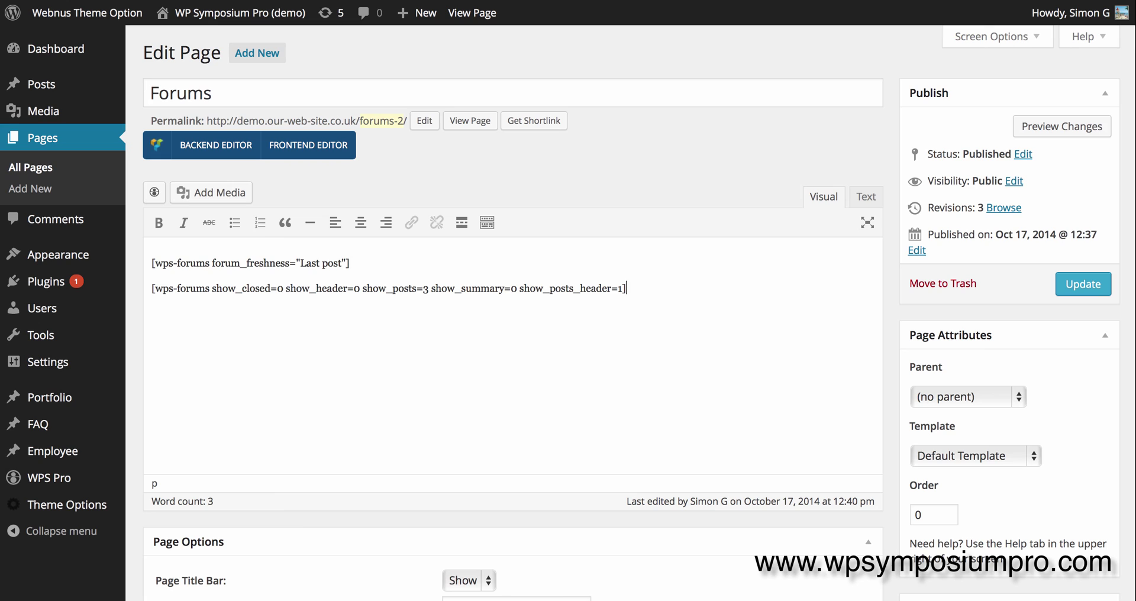
pyautogui.click(865, 198)
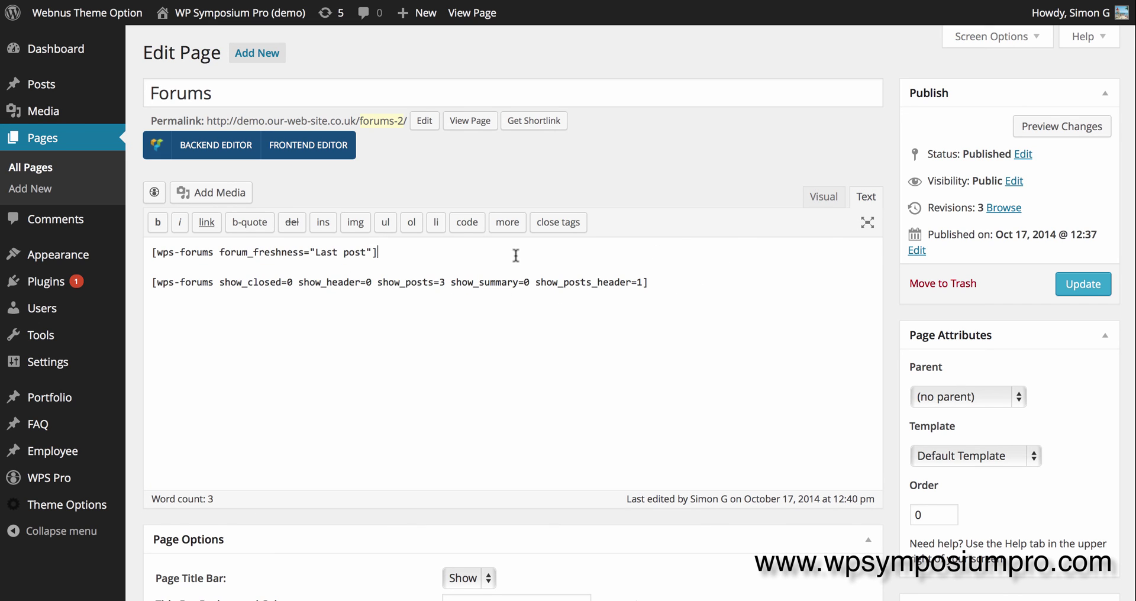
pyautogui.press('super+Left')
pyautogui.hotkey('shift', 'Down')
pyautogui.hotkey('shift', 'Down')
pyautogui.press('BackSpace')
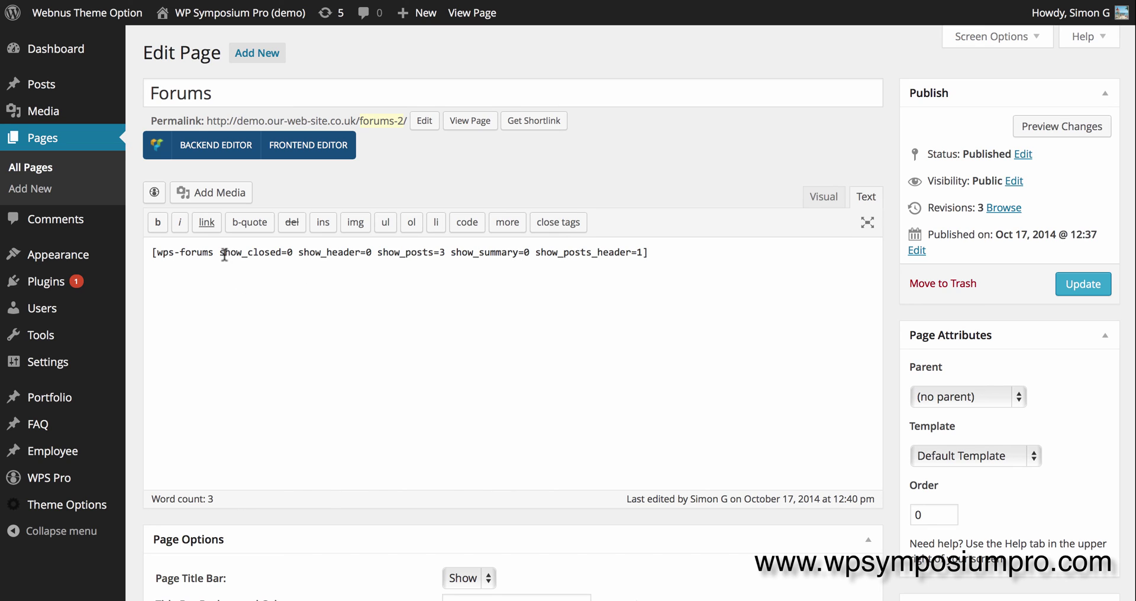
# Remove show_closed=0 from the shortcode and view the updated Forums page.
pyautogui.moveTo(219, 255); pyautogui.dragTo(292, 255)
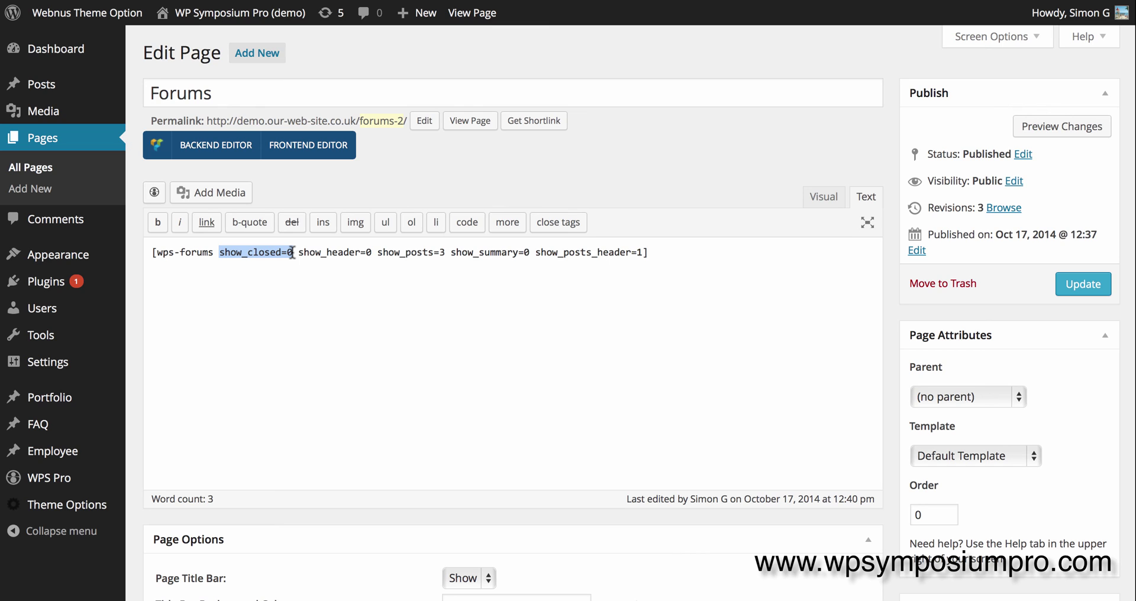
pyautogui.press('BackSpace')
pyautogui.press('BackSpace')
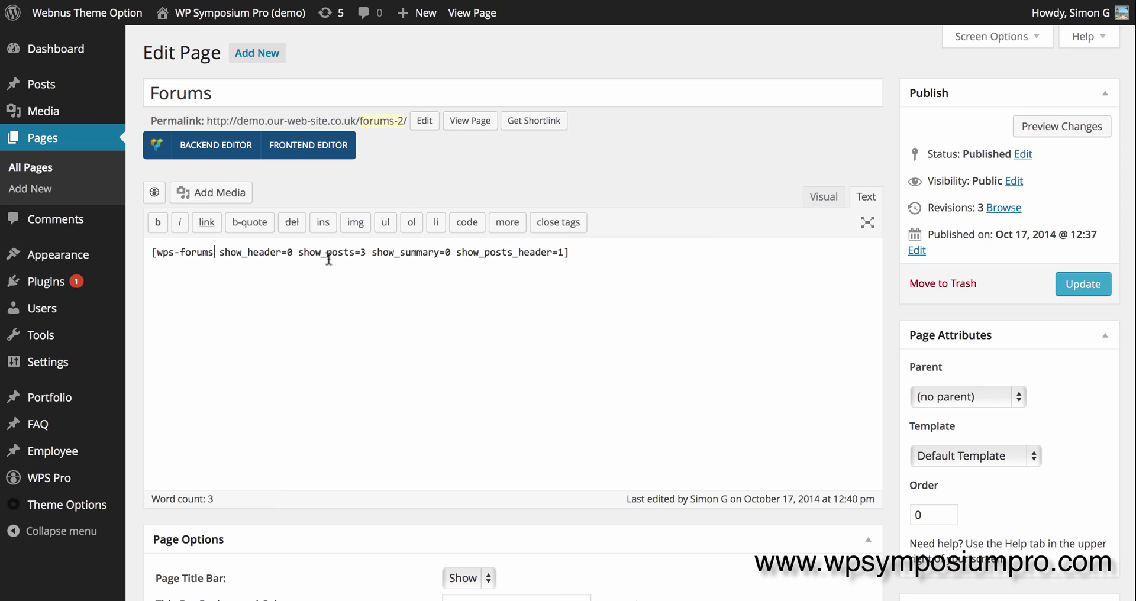
pyautogui.doubleClick(363, 251)
pyautogui.click(558, 252)
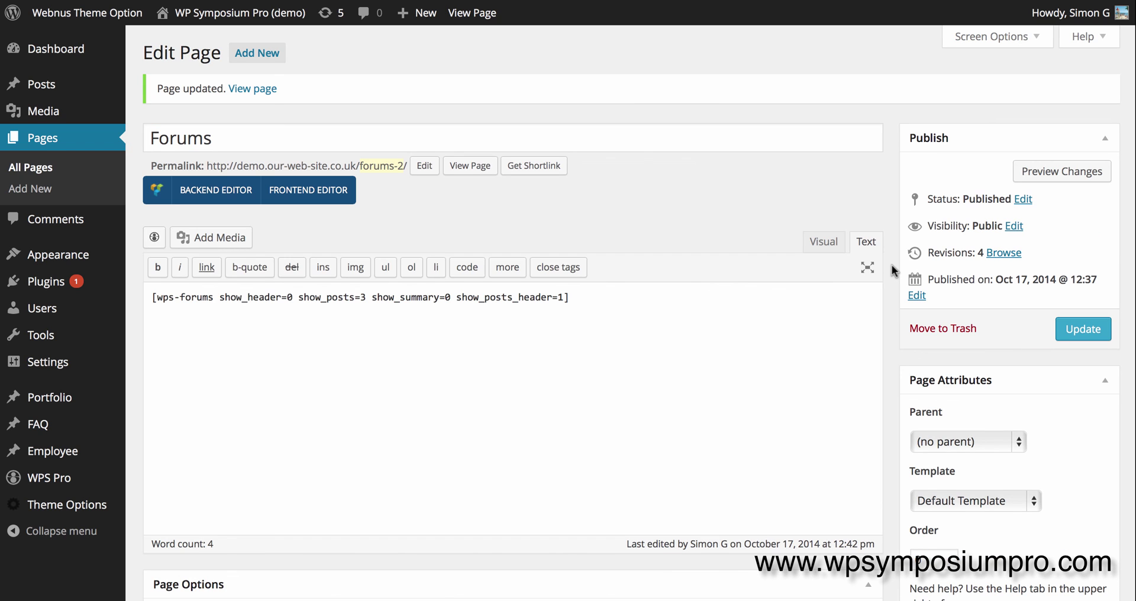
pyautogui.click(478, 18)
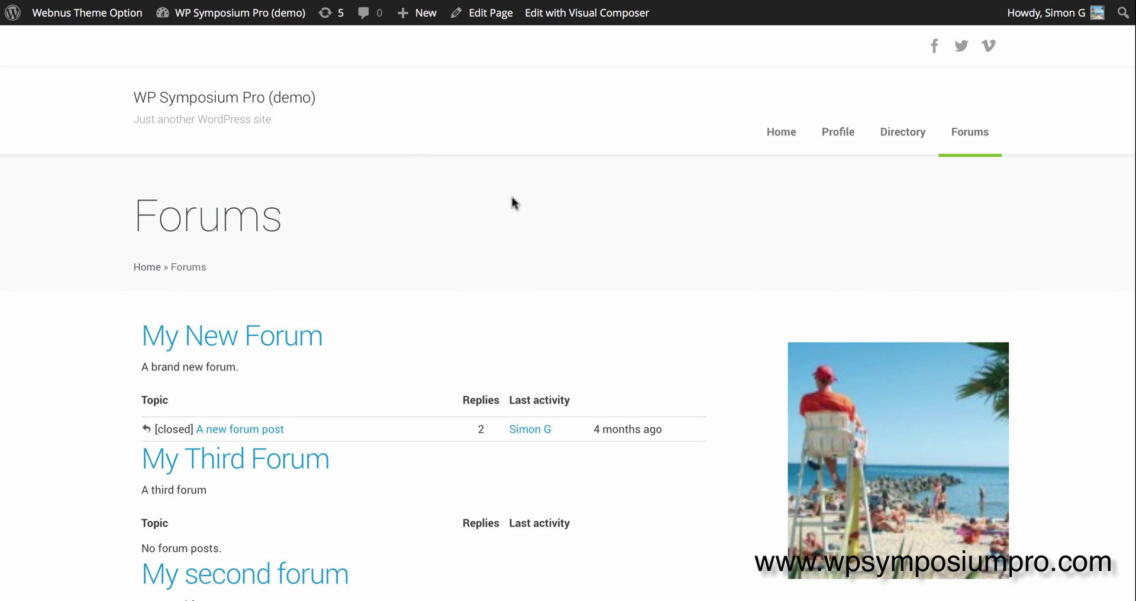
# Check that 'A new forum post' appears under My New Forum on the live Forums page, then open that forum.
pyautogui.scroll(-3, 467, 263)
pyautogui.scroll(-1, 467, 264)
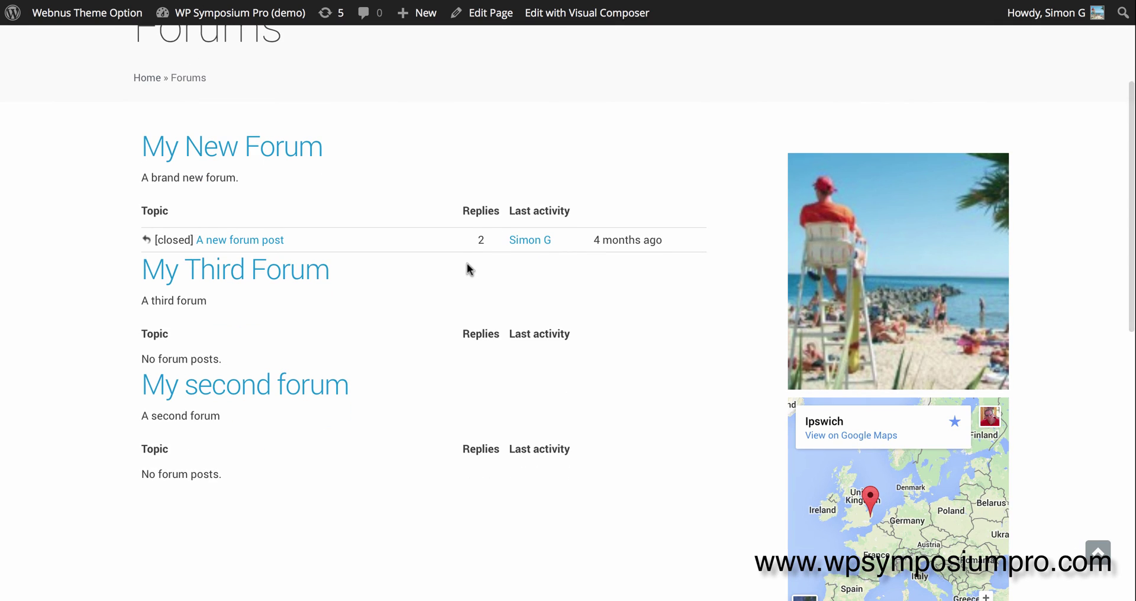
pyautogui.scroll(-1, 467, 264)
pyautogui.scroll(1, 467, 264)
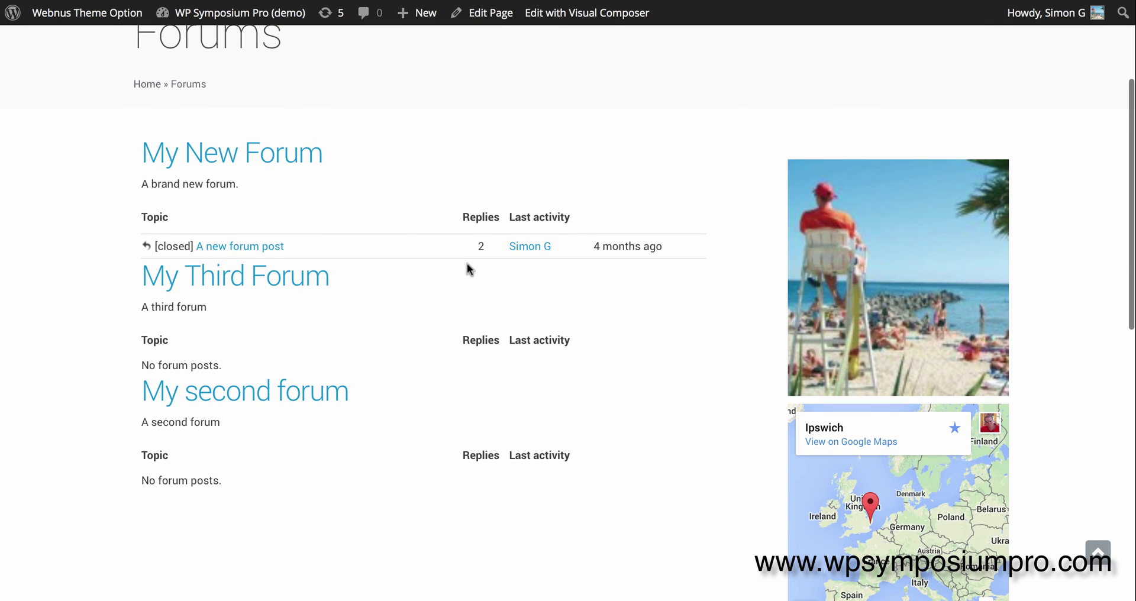
pyautogui.click(253, 160)
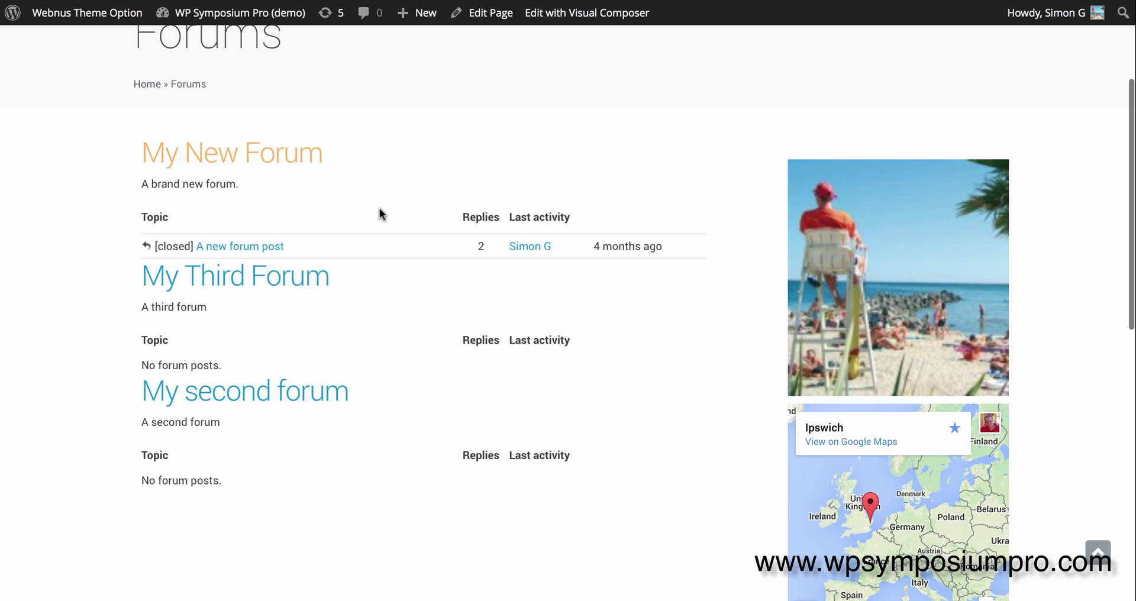
# Post a new topic titled 'Hello world' with the body 'This is a new forum post'.
pyautogui.click(215, 345)
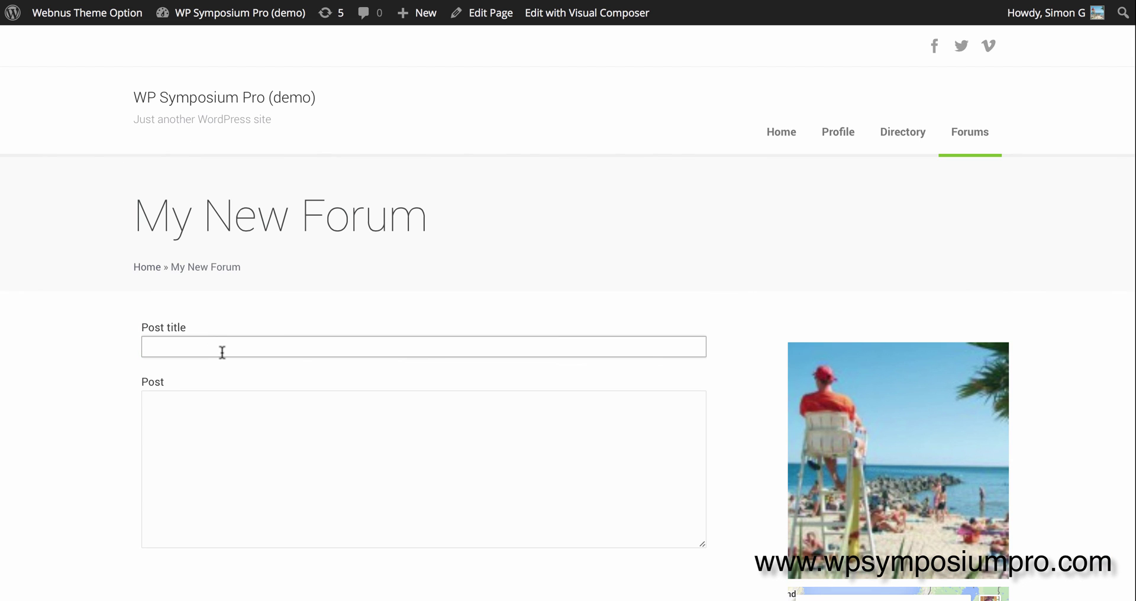
pyautogui.write('Hello world')
pyautogui.press('Tab')
pyautogui.write('T')
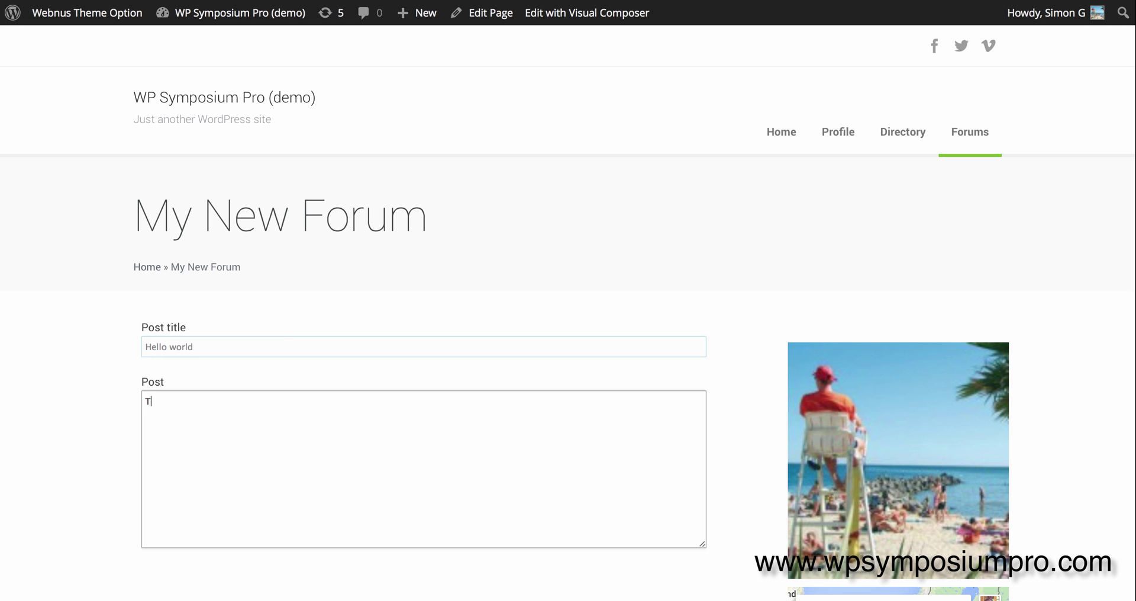
pyautogui.write('his is a new forum post')
pyautogui.scroll(-5, 219, 358)
pyautogui.click(191, 391)
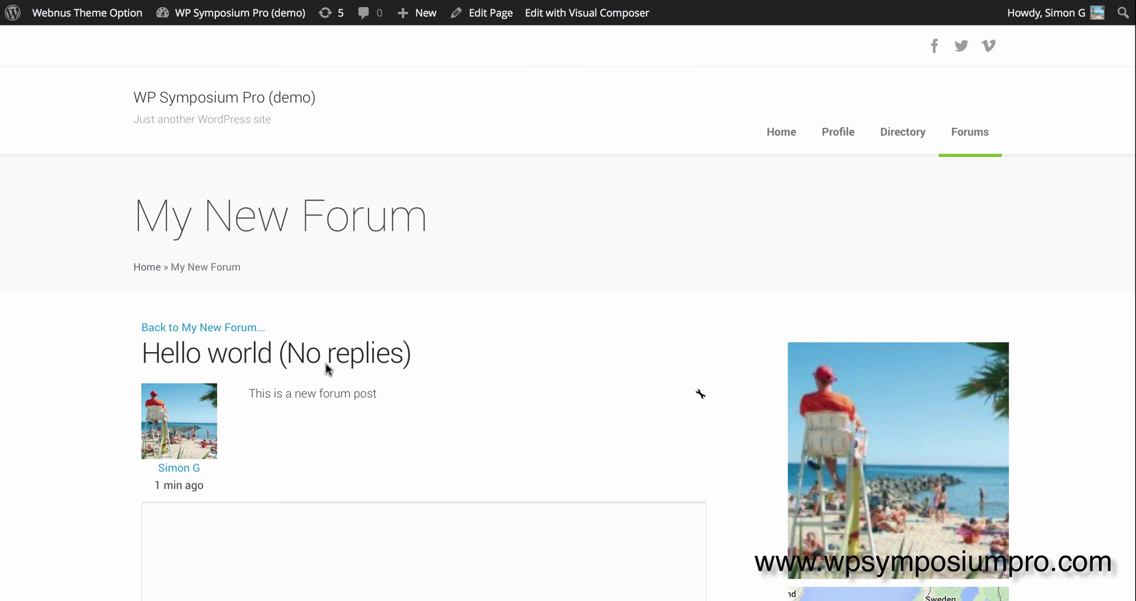
# Go back to the My New Forum topic list to see 'Hello world' listed with 0 replies.
pyautogui.scroll(-5, 326, 365)
pyautogui.scroll(5, 326, 364)
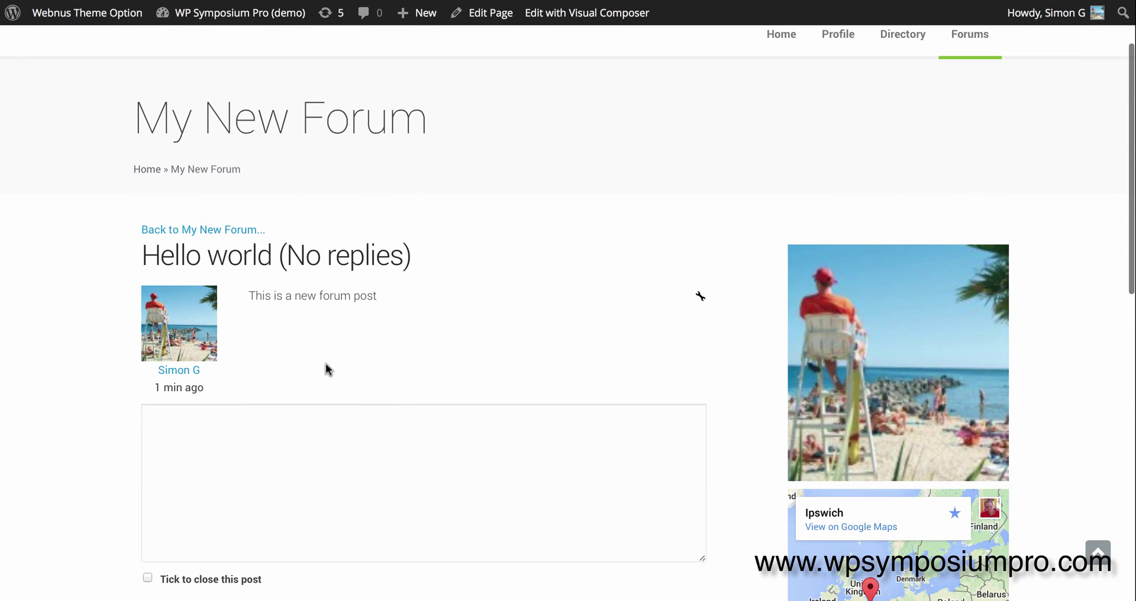
pyautogui.click(243, 231)
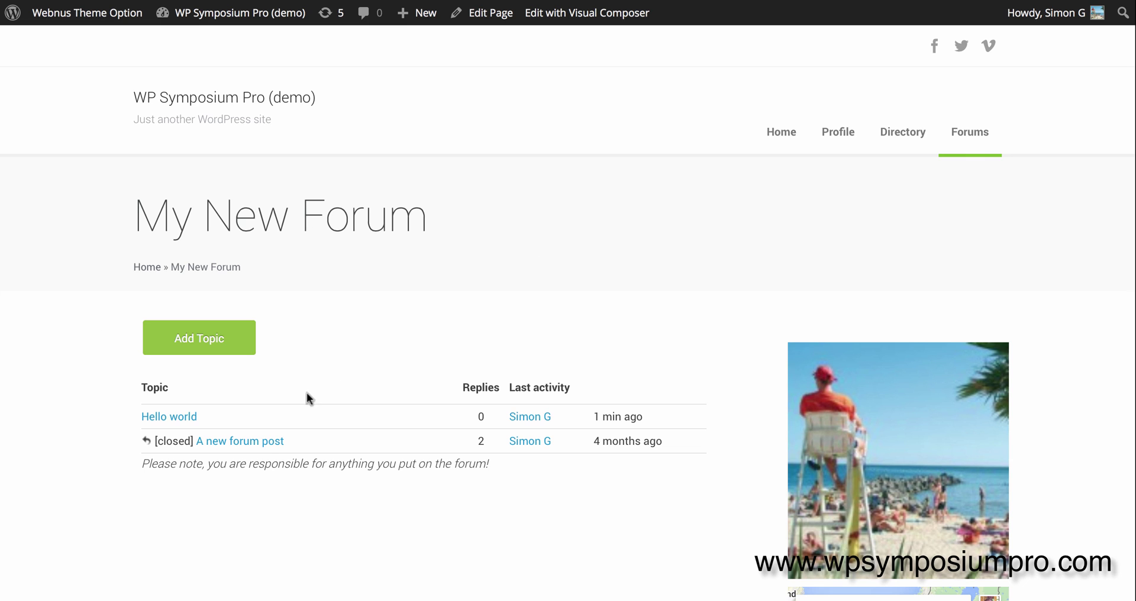
pyautogui.moveTo(979, 155)
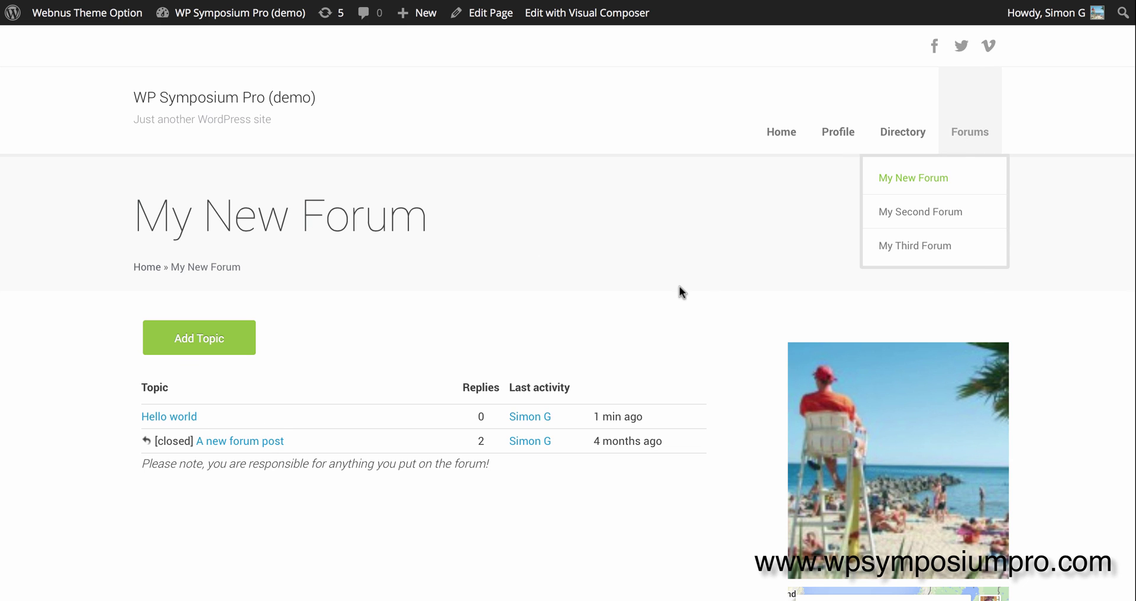